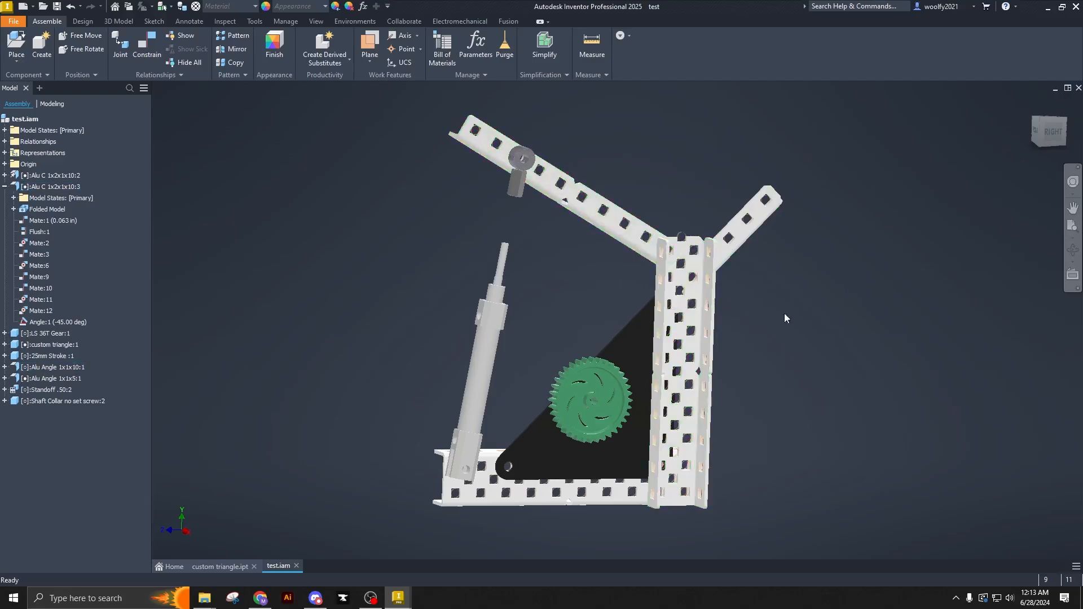
pyautogui.click(640, 351)
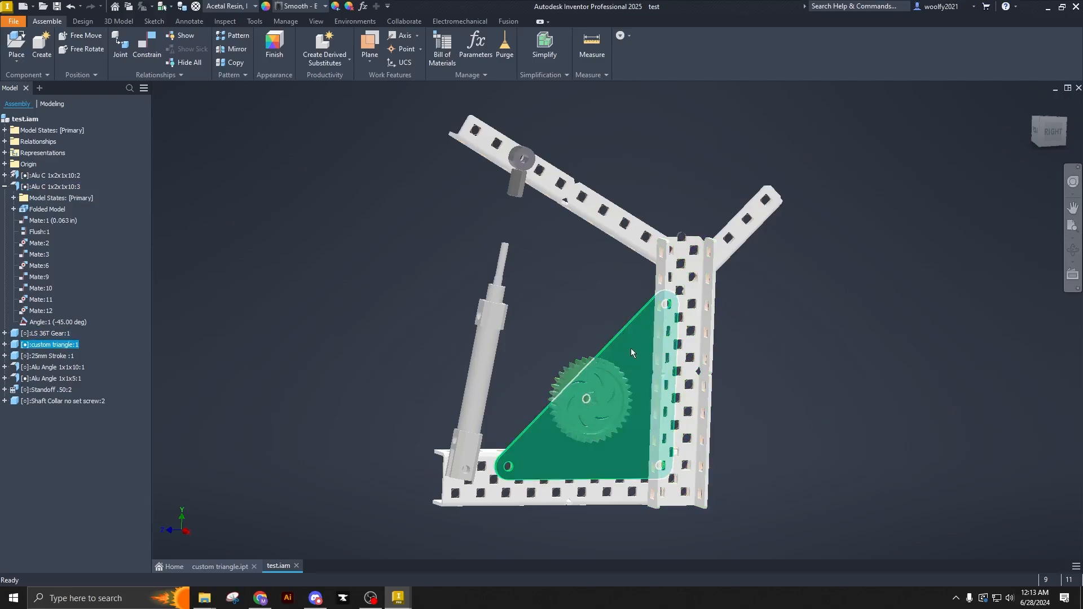
pyautogui.click(598, 287)
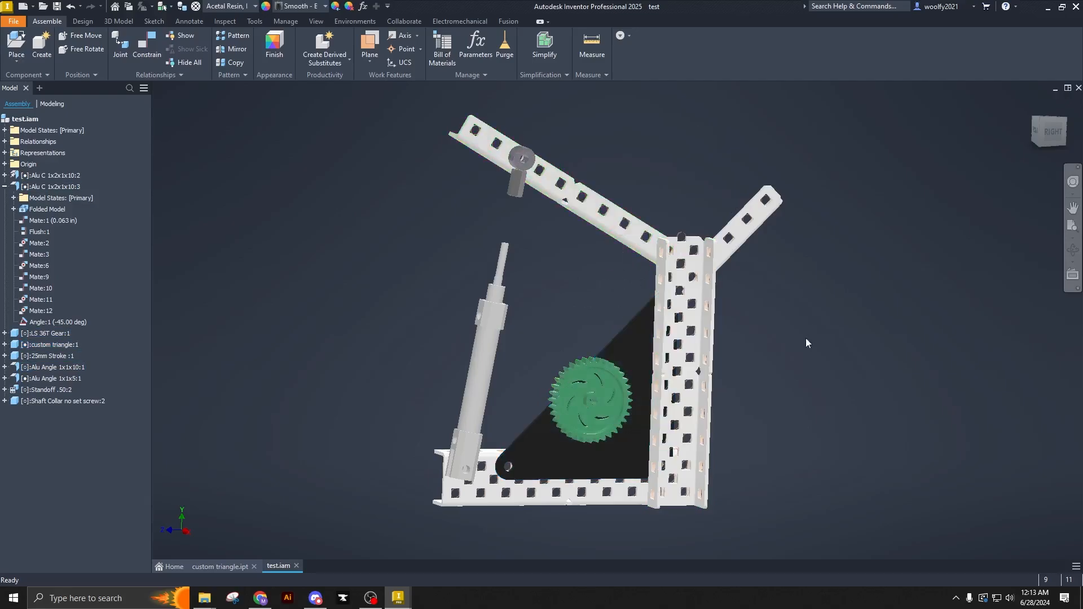
# - Create a new drawing from the standard.dwg template
pyautogui.click(14, 21)
pyautogui.click(32, 73)
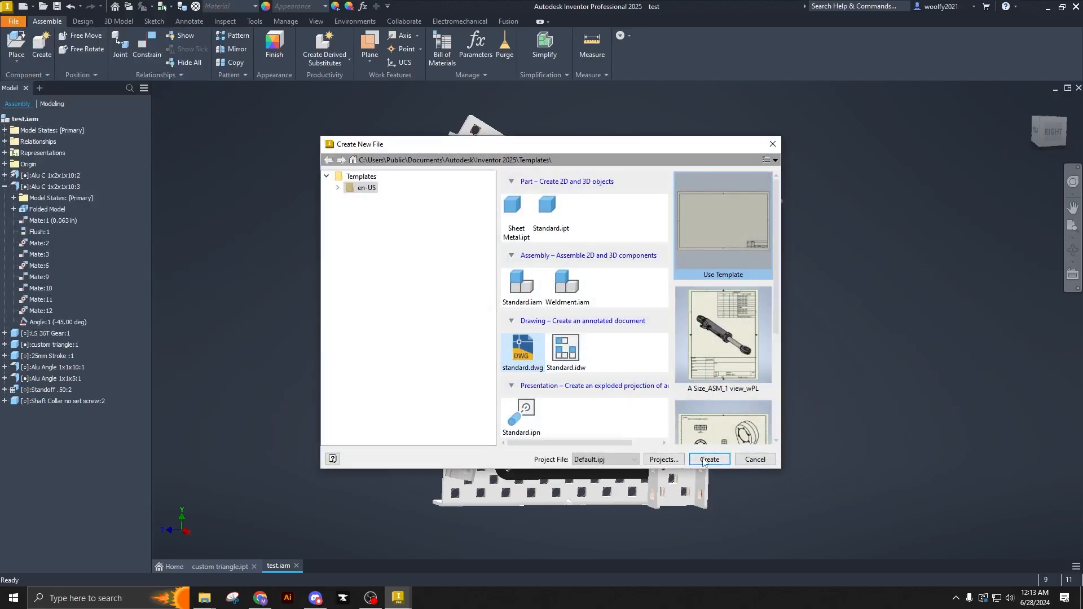
pyautogui.click(709, 460)
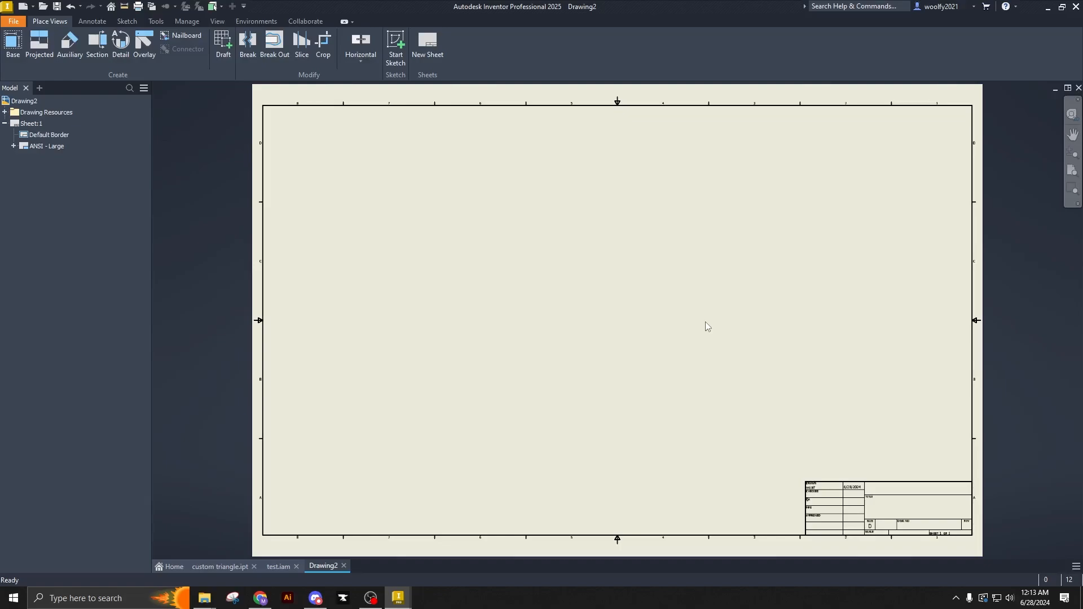
# - Change the sheet to a custom size in inches, 10 high by 8 wide, in portrait orientation
pyautogui.rightClick(18, 125)
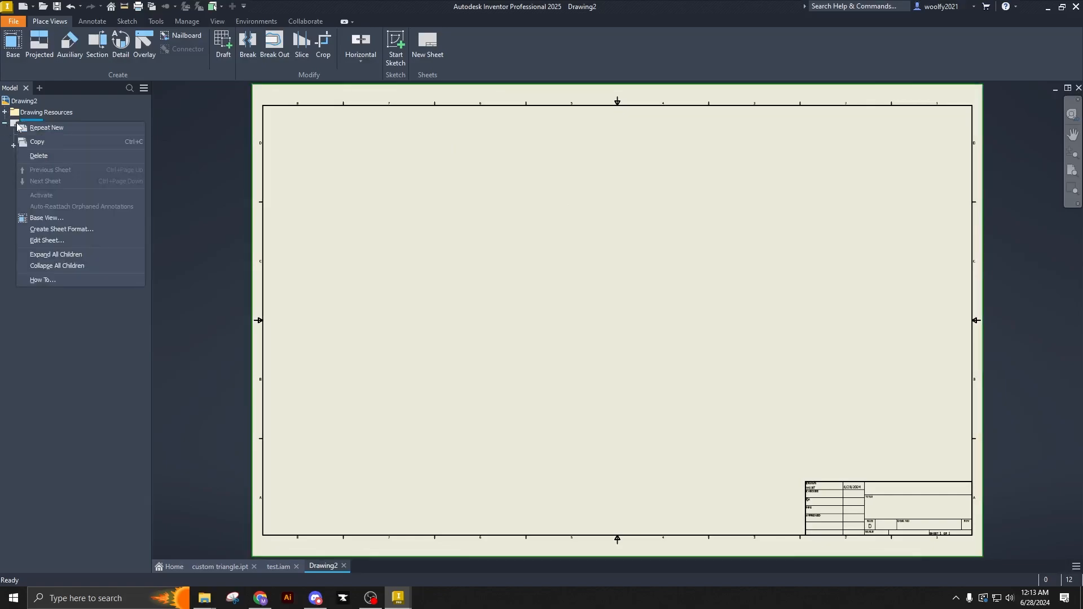
pyautogui.click(59, 239)
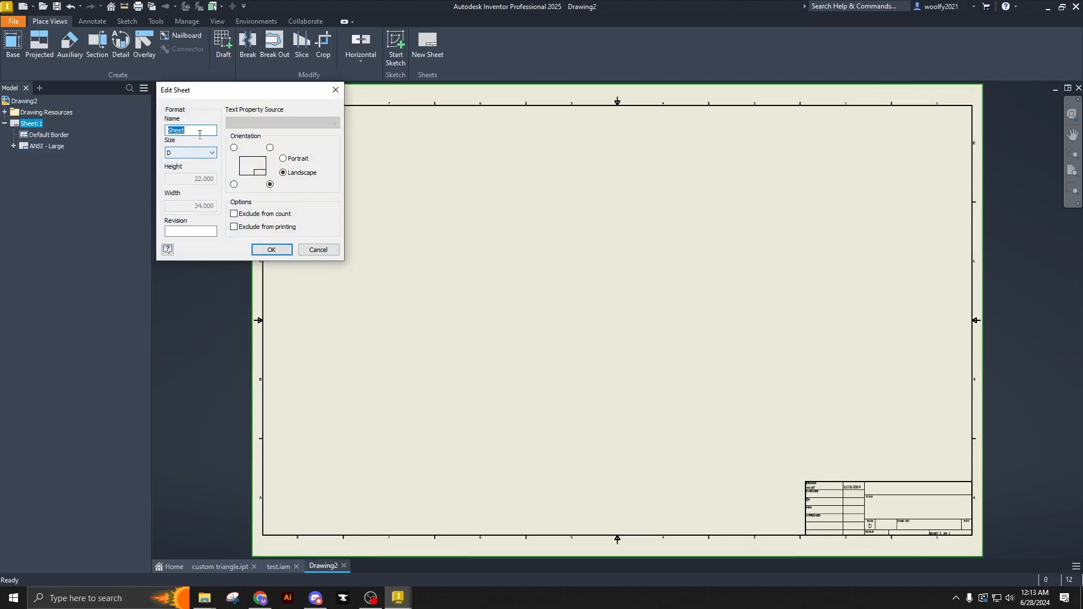
pyautogui.click(193, 154)
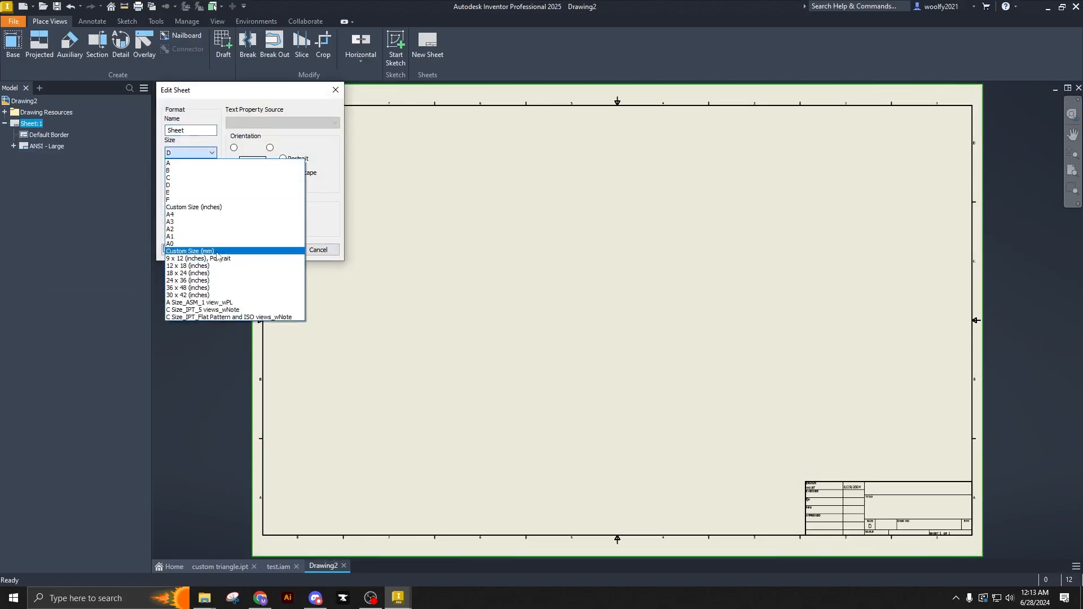
pyautogui.click(216, 207)
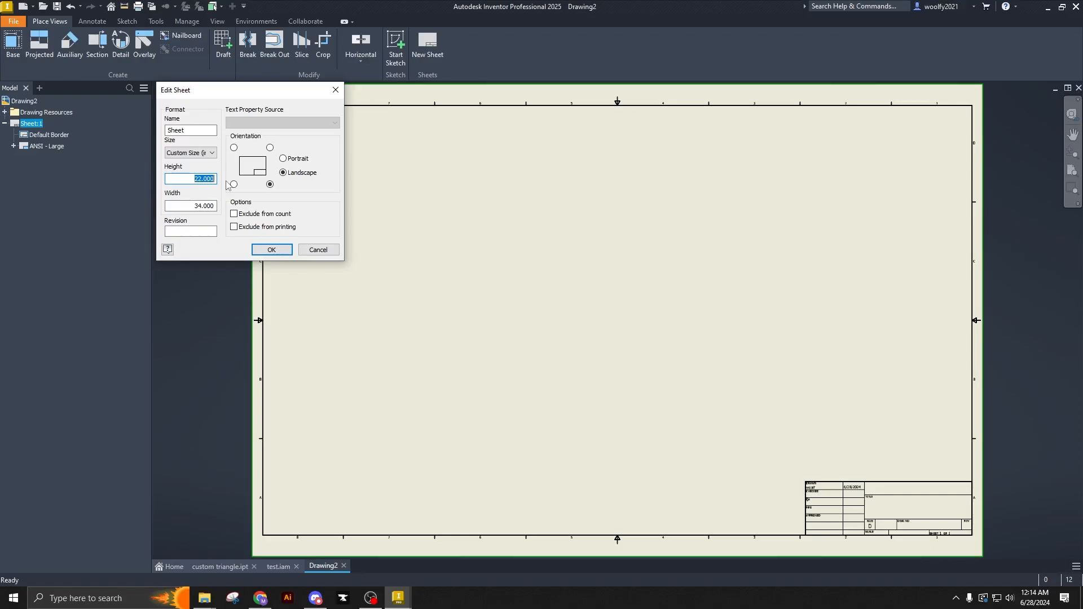
pyautogui.write('10')
pyautogui.press('Tab')
pyautogui.write('8')
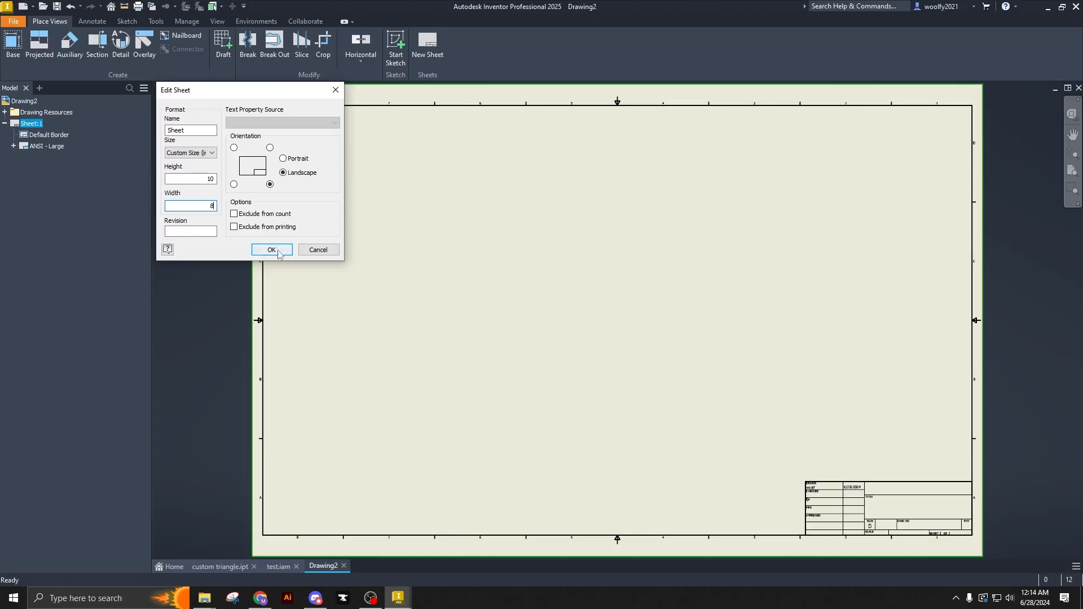
pyautogui.click(284, 159)
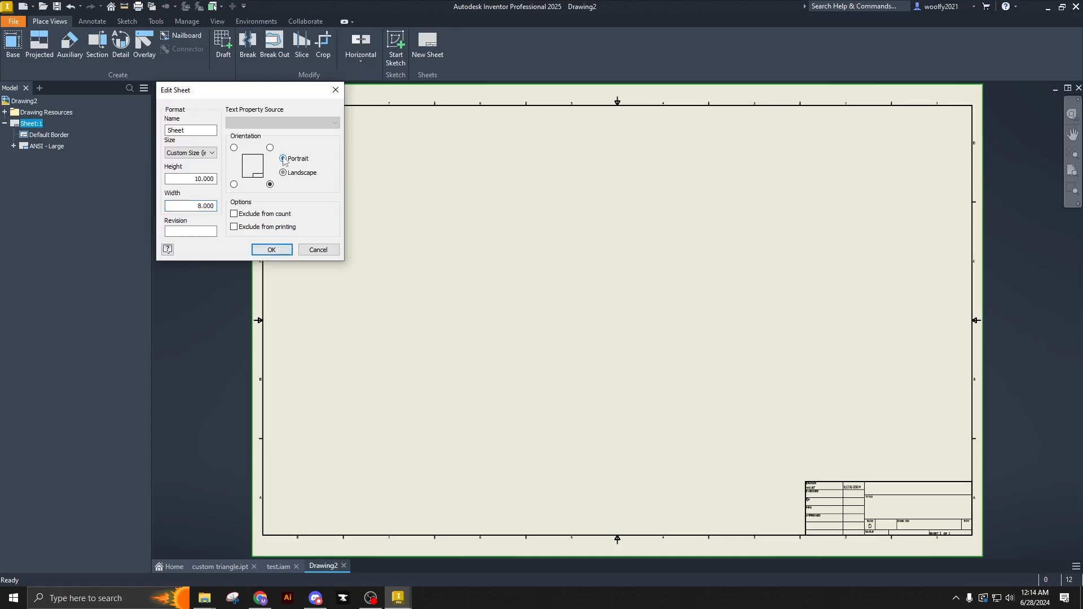
pyautogui.click(270, 249)
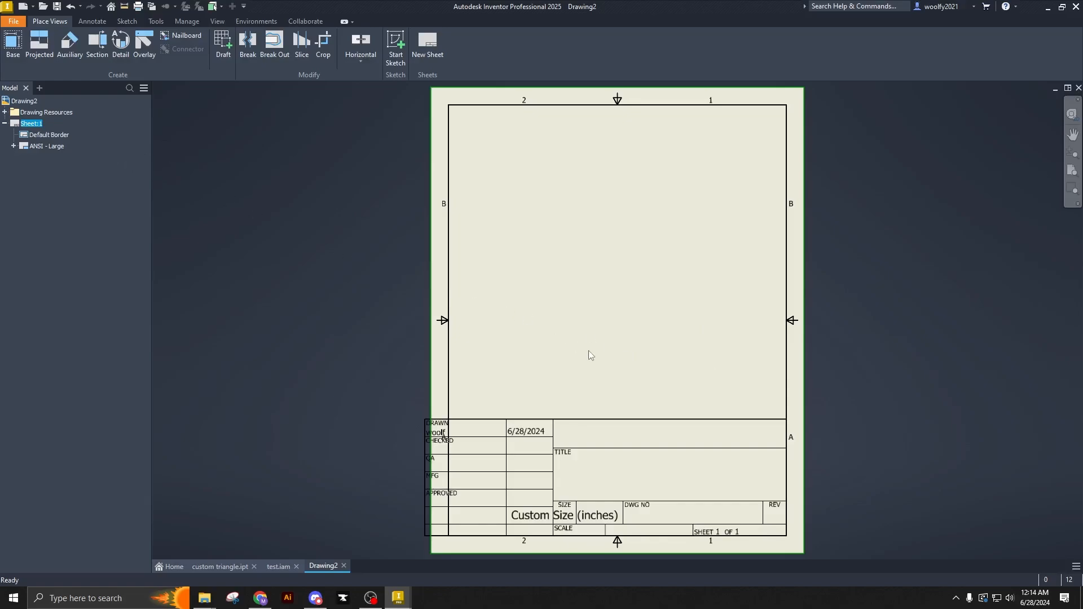
# - Delete the ANSI - Large title block from the sheet
pyautogui.click(34, 147)
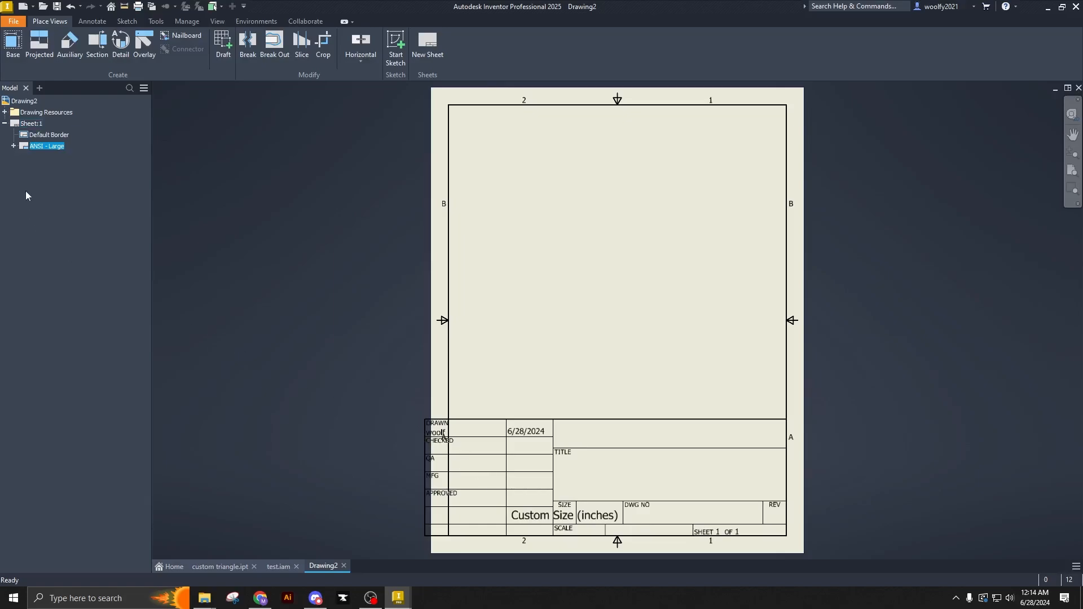
pyautogui.rightClick(32, 147)
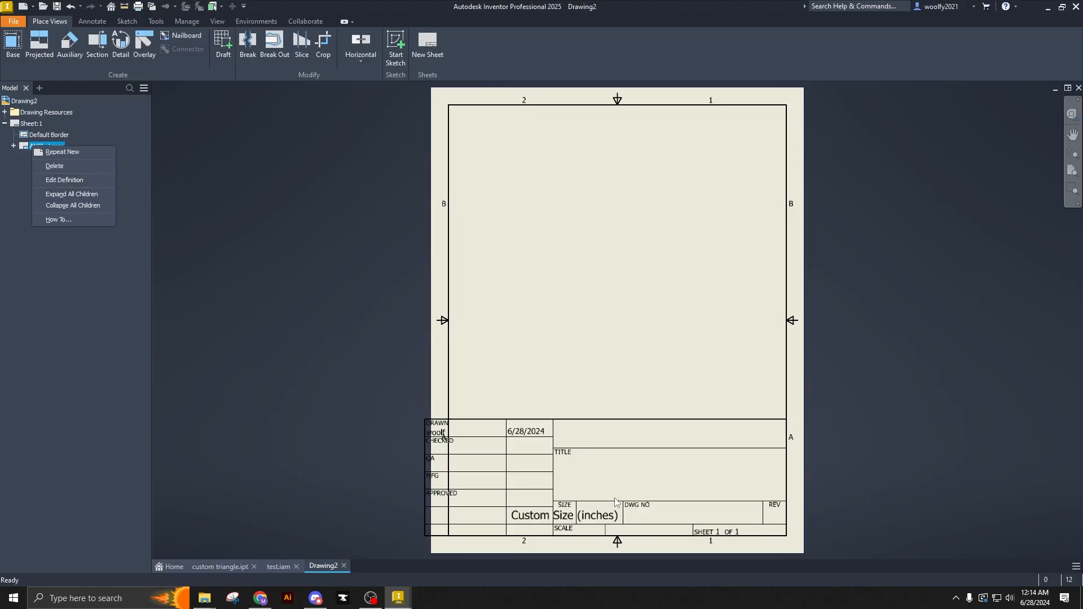
pyautogui.click(76, 165)
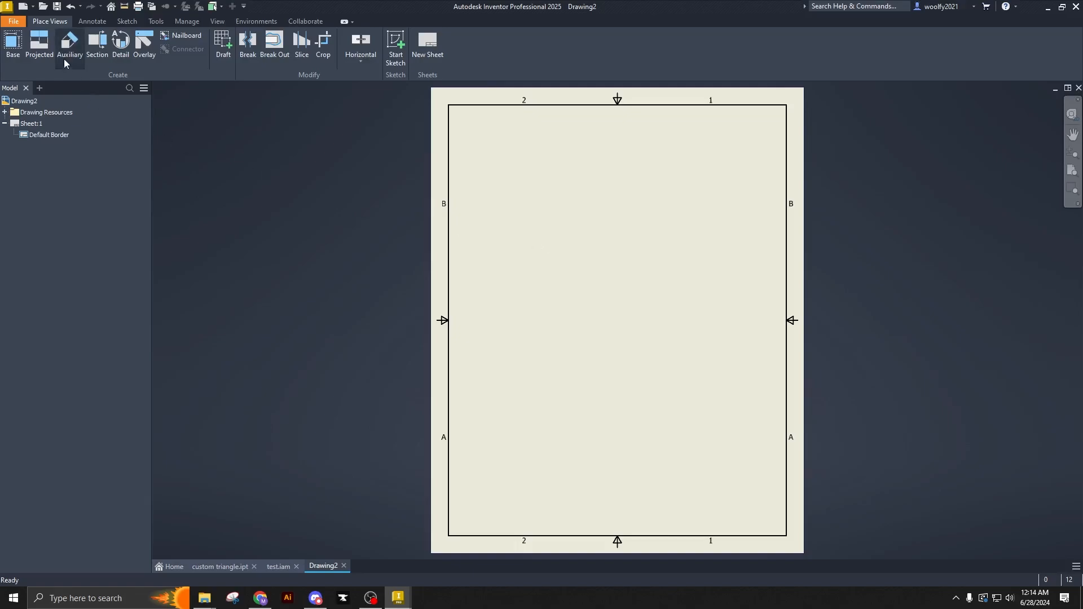
# - Start a base view of test.iam and orient it to the isometric corner between top, front and right
pyautogui.click(12, 43)
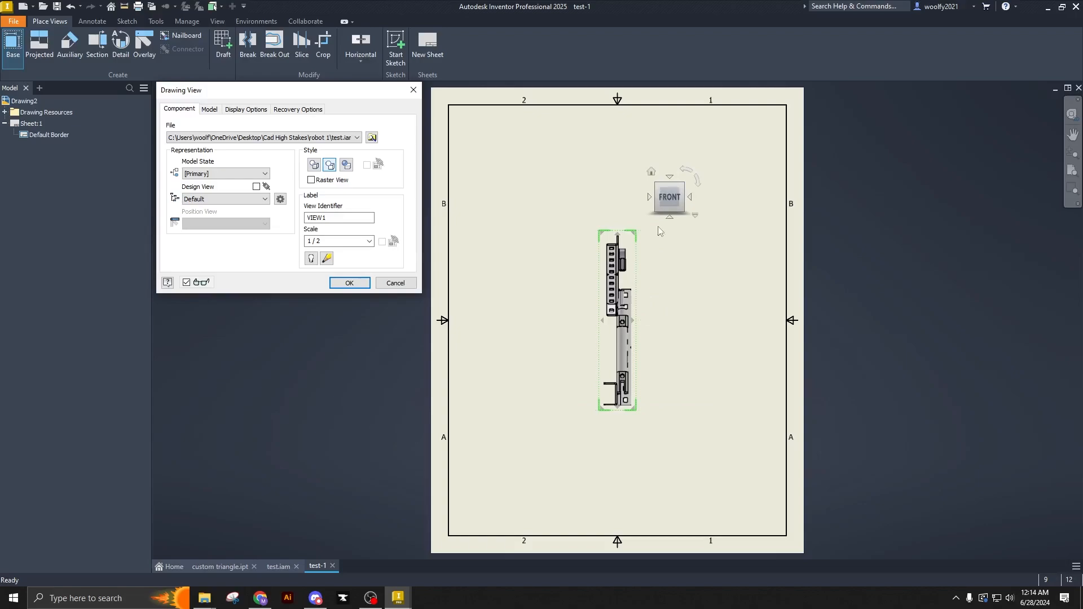
pyautogui.click(312, 138)
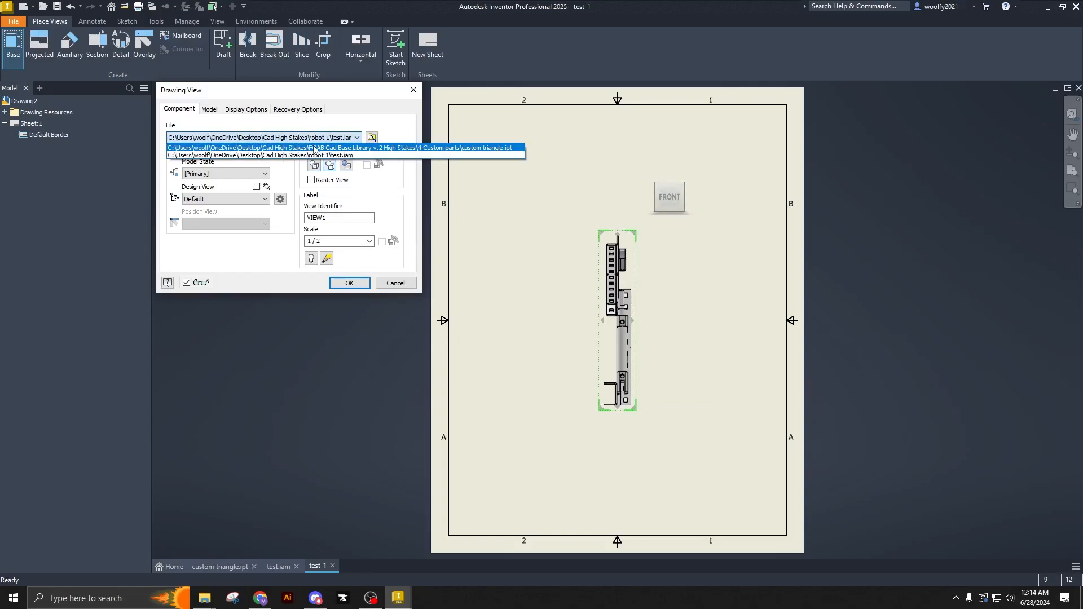
pyautogui.click(316, 155)
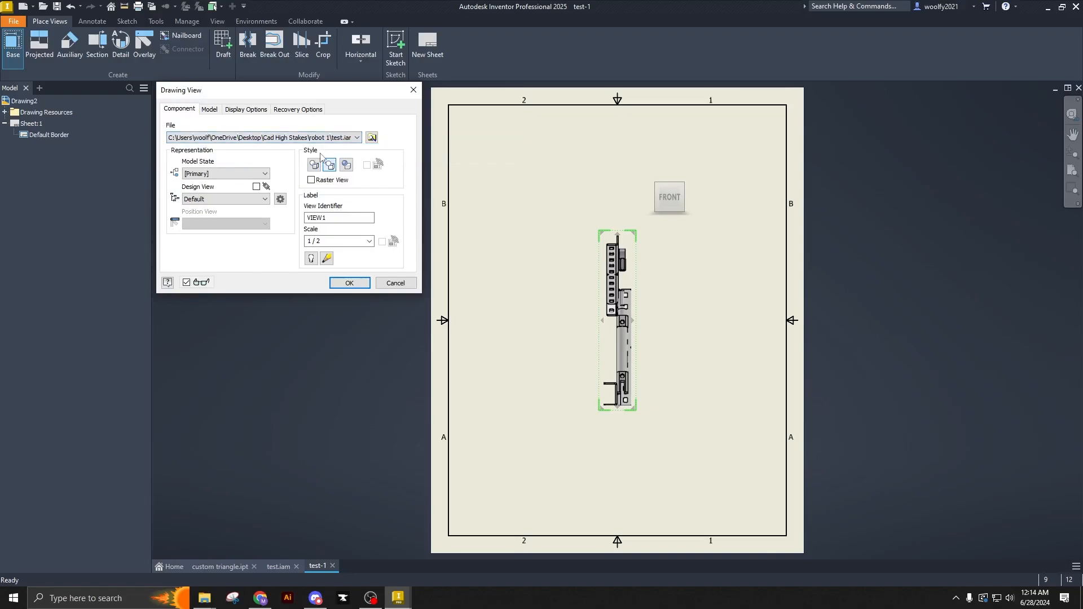
pyautogui.click(681, 185)
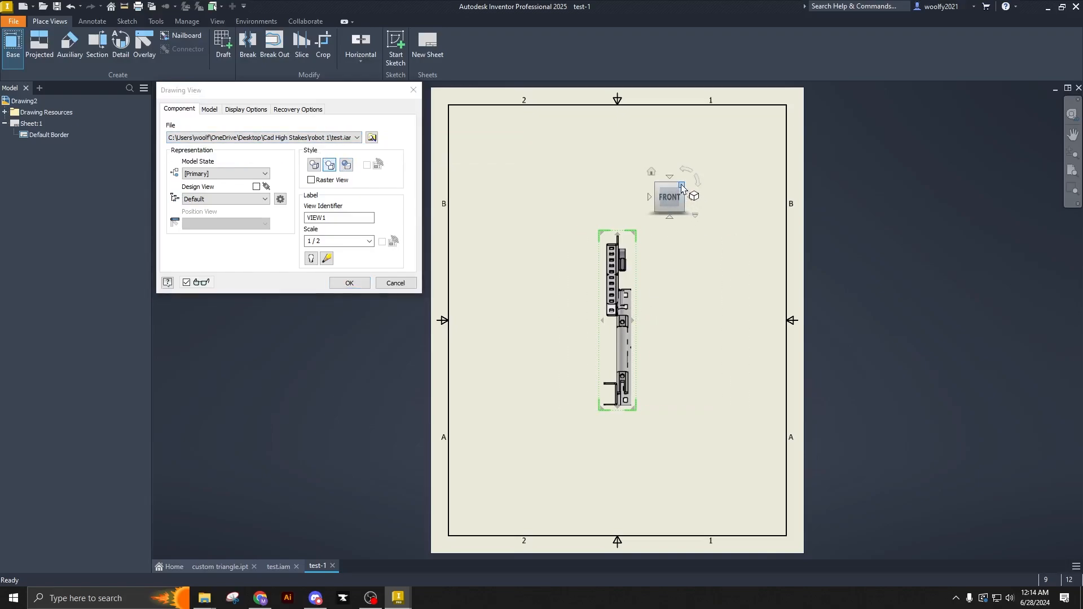
# - Set the assembly view's scale to 1 / 3 and place it in the upper-left corner of the sheet
pyautogui.click(370, 242)
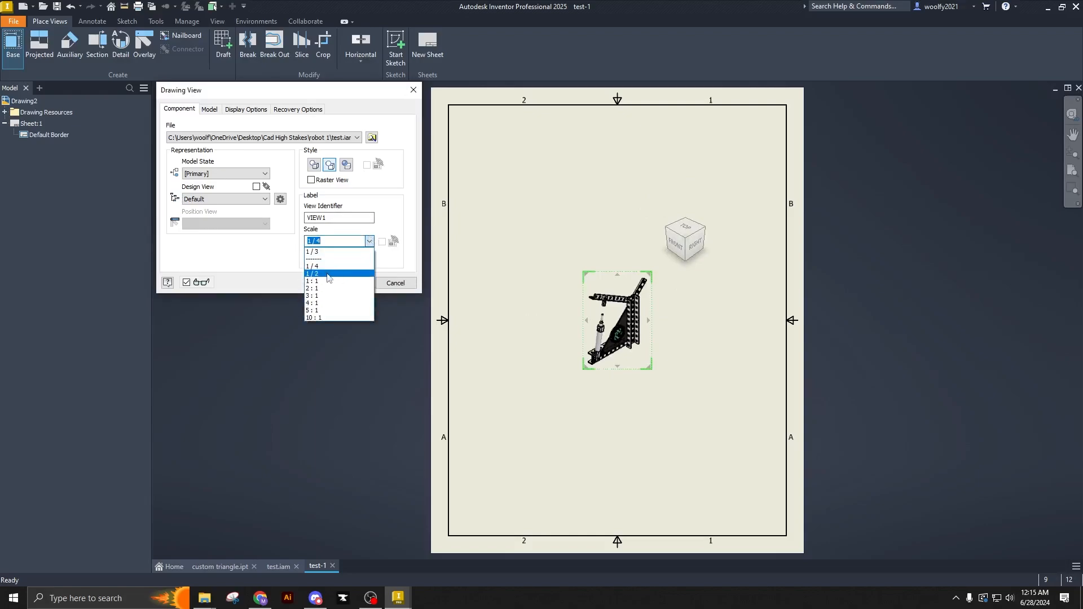
pyautogui.click(327, 241)
pyautogui.click(331, 241)
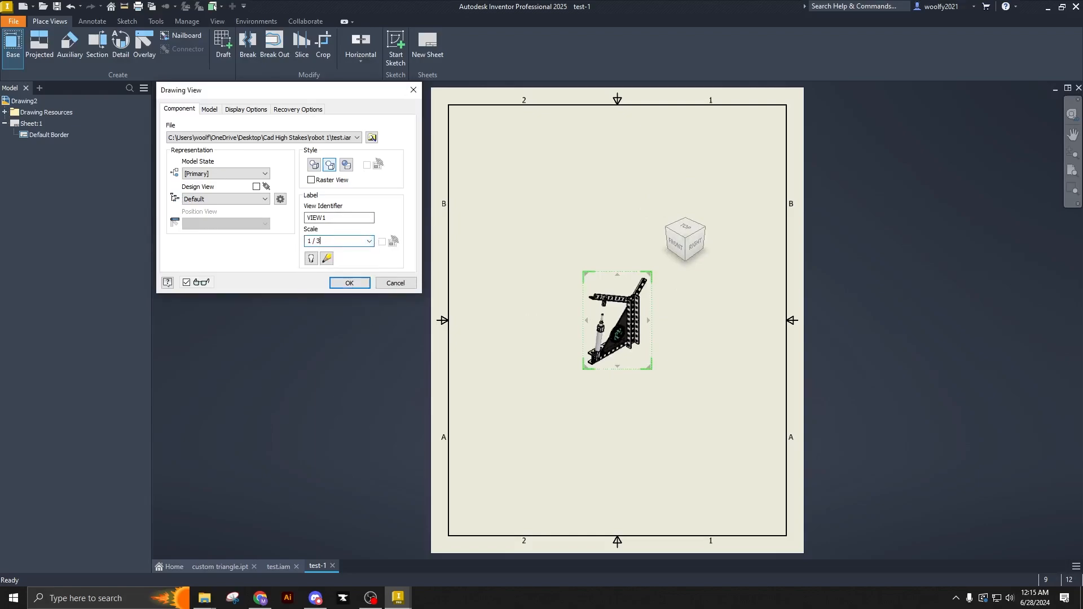
pyautogui.click(349, 283)
pyautogui.moveTo(671, 362); pyautogui.dragTo(557, 218)
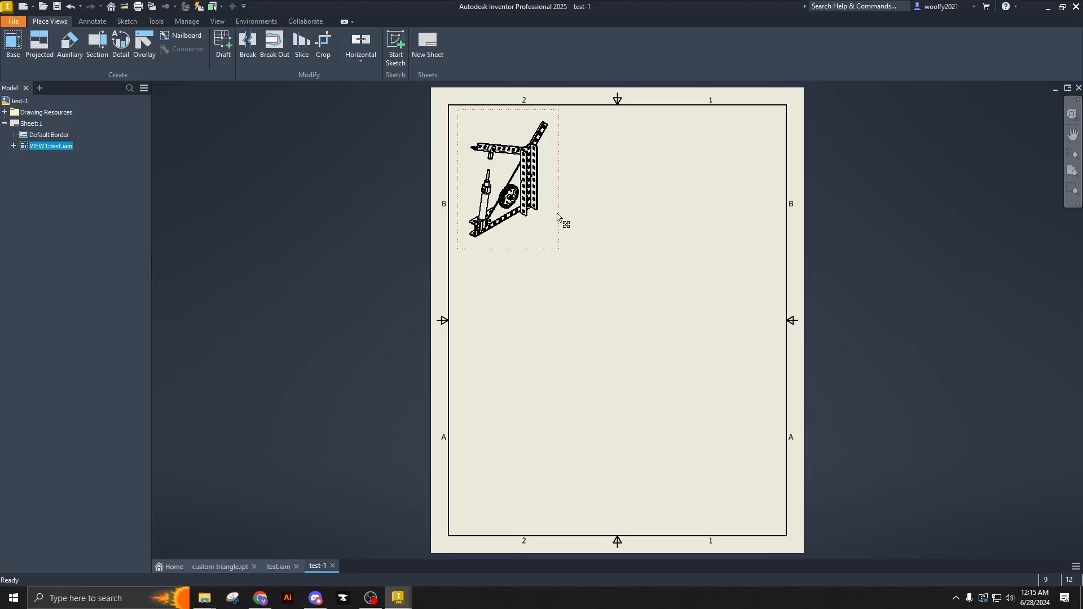
# - Edit the assembly view to use the shaded style
pyautogui.rightClick(558, 218)
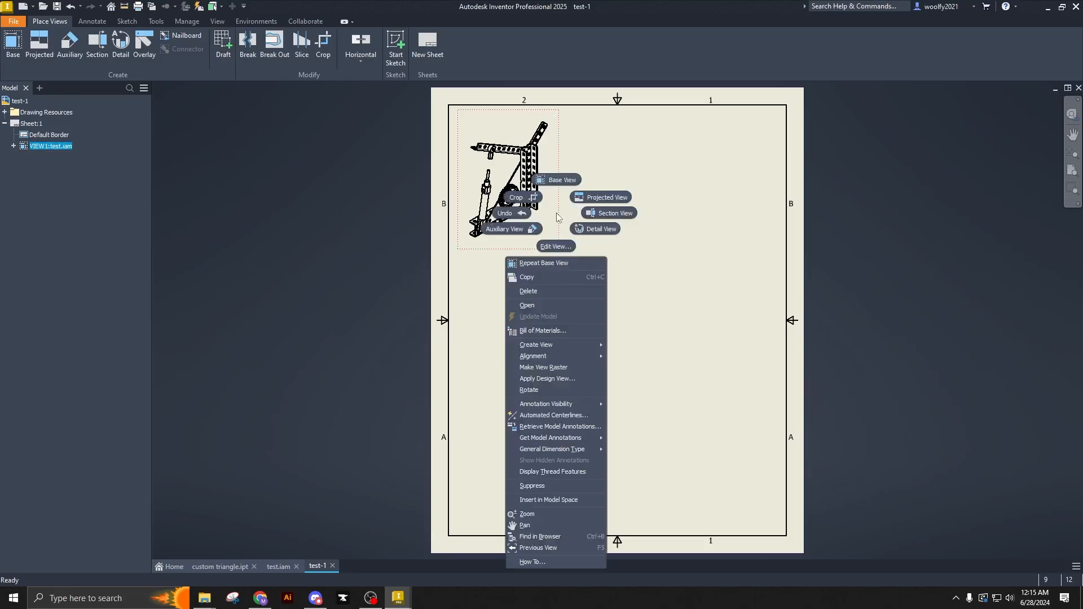
pyautogui.click(558, 246)
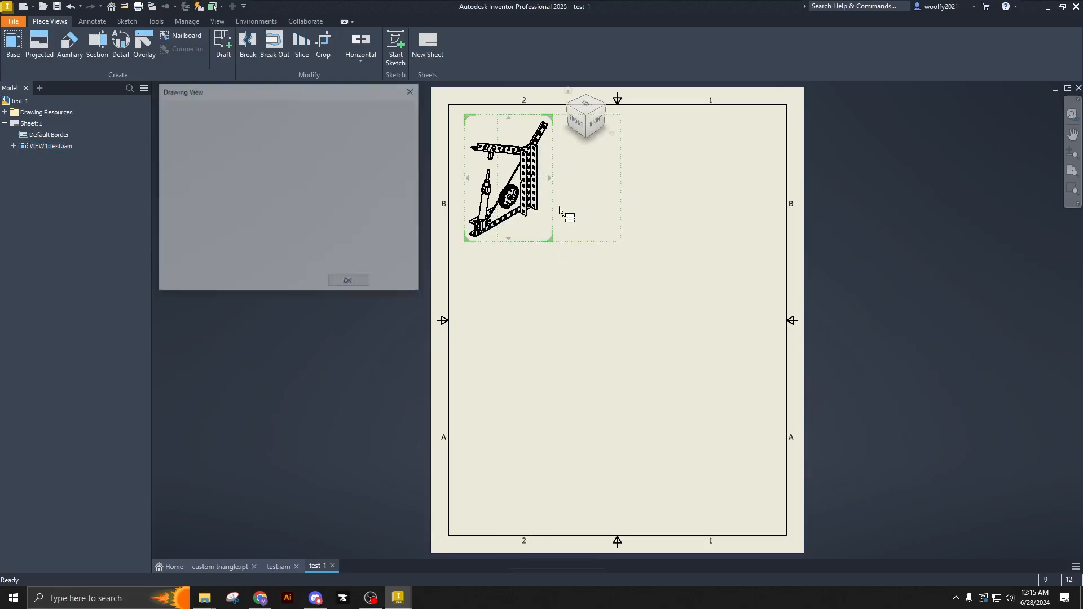
pyautogui.click(649, 194)
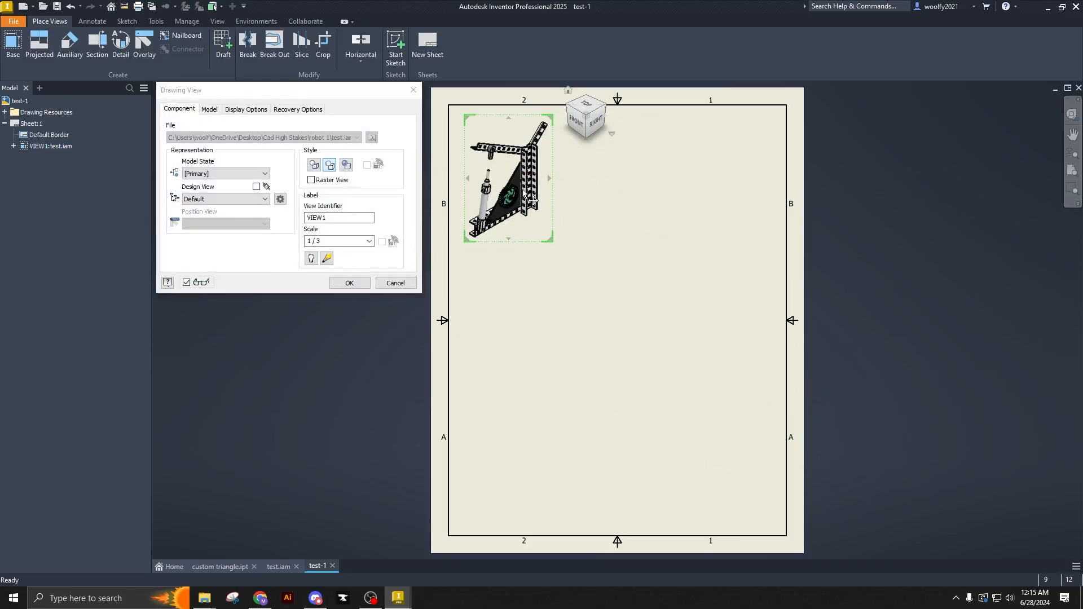
pyautogui.click(345, 165)
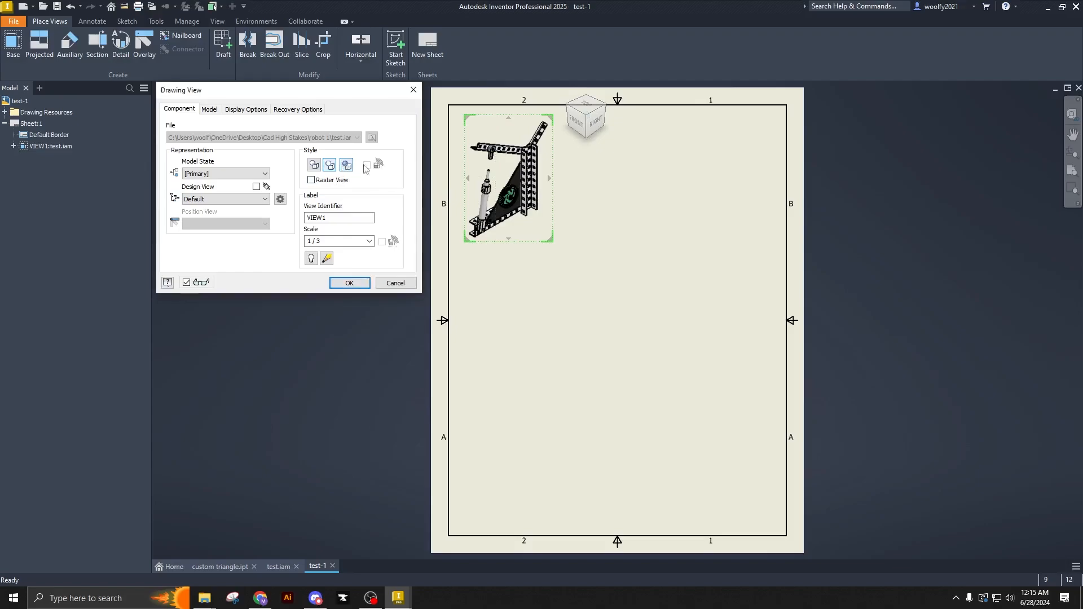
pyautogui.click(351, 283)
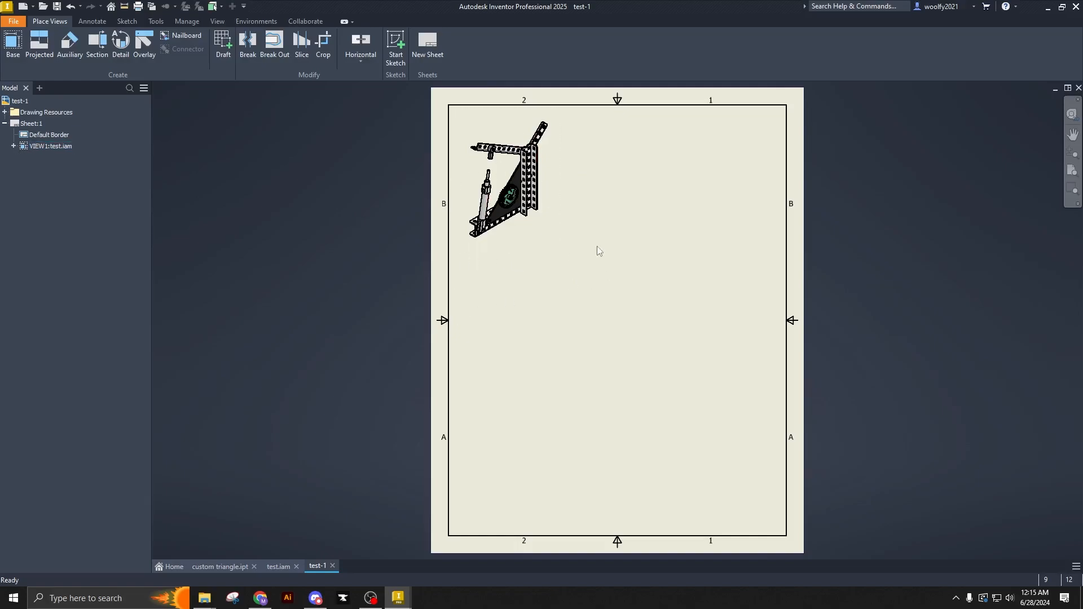
# - Start a base view of custom triangle.ipt in front orientation at a scale of 1 : 1
pyautogui.click(12, 45)
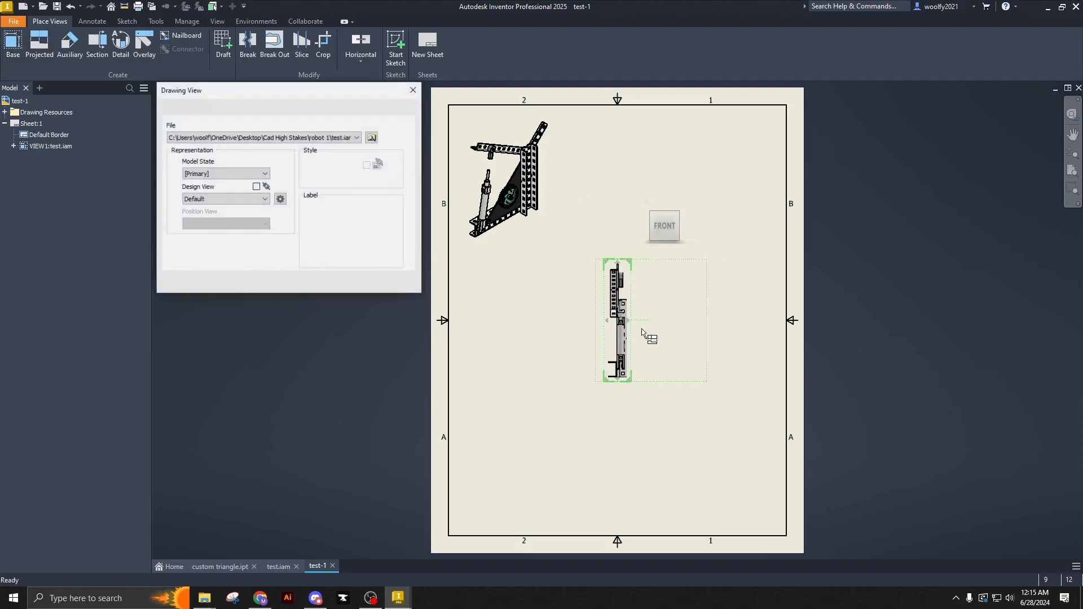
pyautogui.click(352, 138)
pyautogui.click(350, 148)
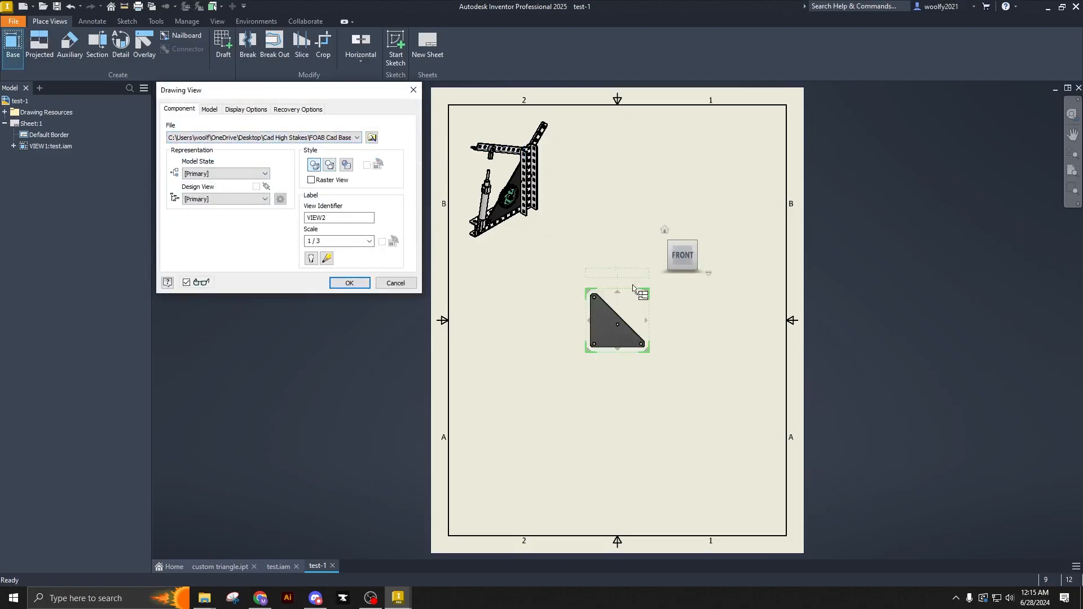
pyautogui.click(369, 241)
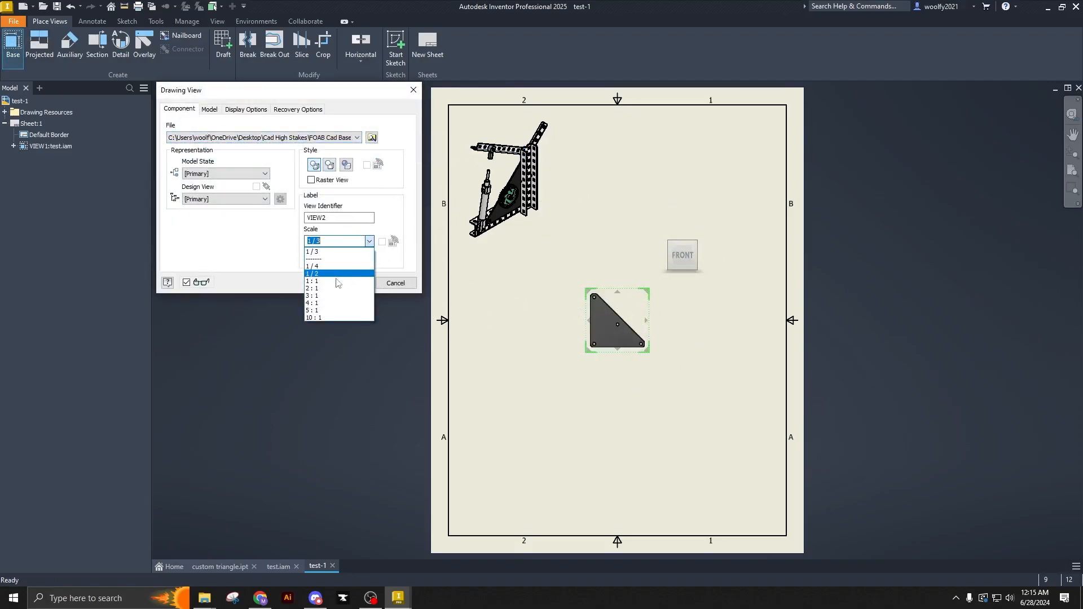
pyautogui.click(312, 256)
# - Project a side view to the right of the triangle plate, and move the plate's front view to the lower left of the sheet
pyautogui.click(758, 327)
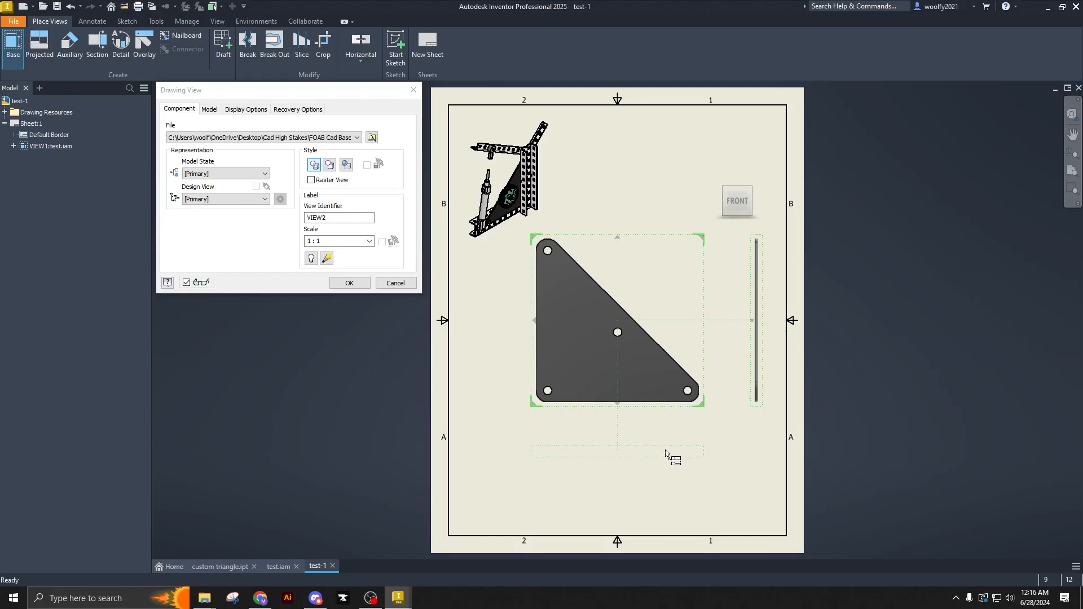
pyautogui.click(666, 478)
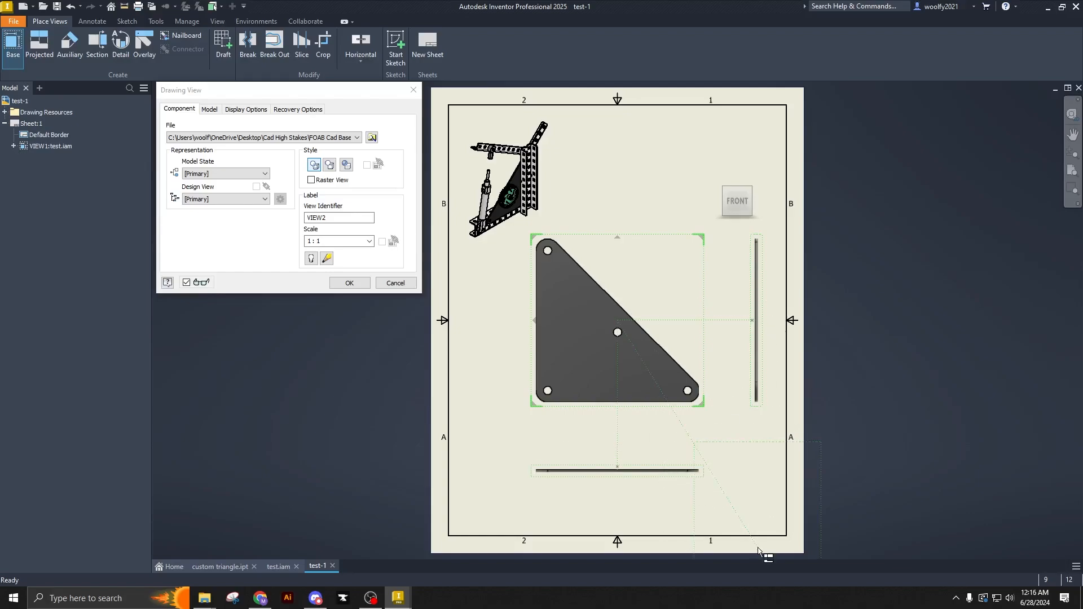
pyautogui.click(617, 470)
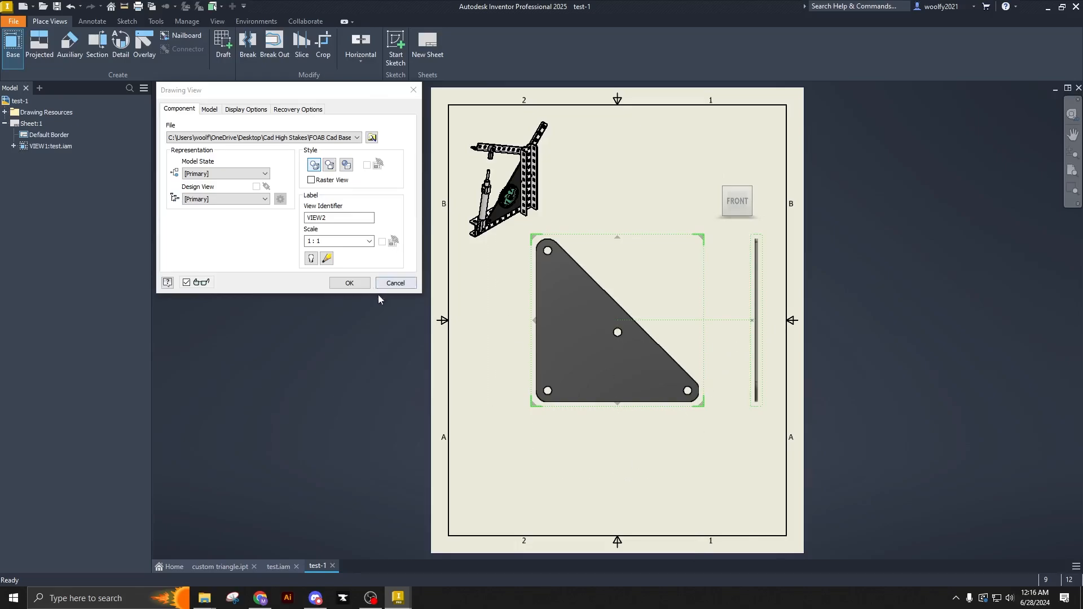
pyautogui.click(349, 283)
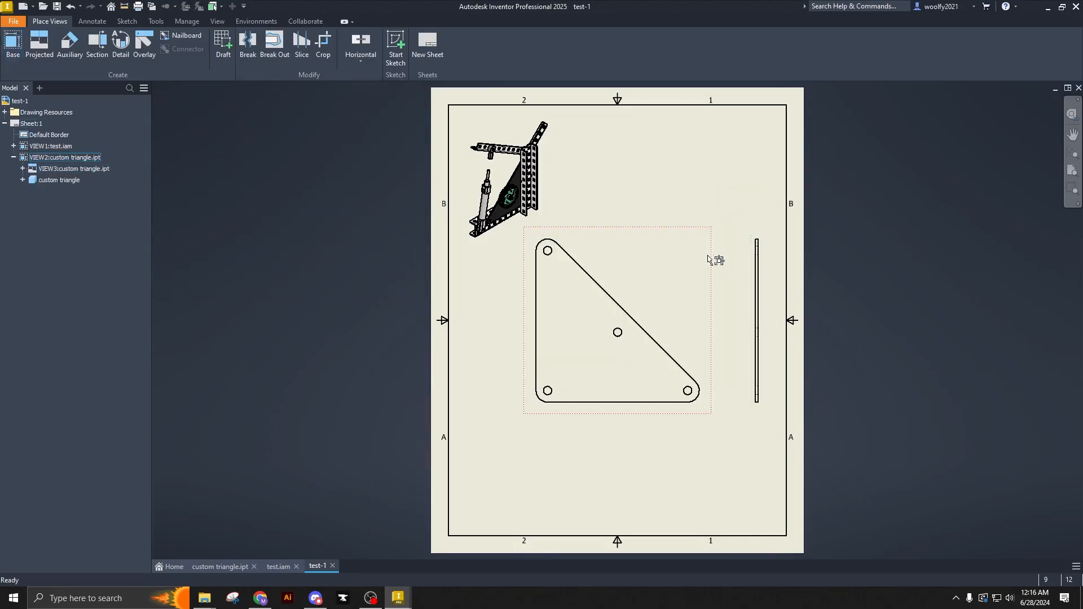
pyautogui.moveTo(709, 247); pyautogui.dragTo(668, 347)
pyautogui.click(697, 235)
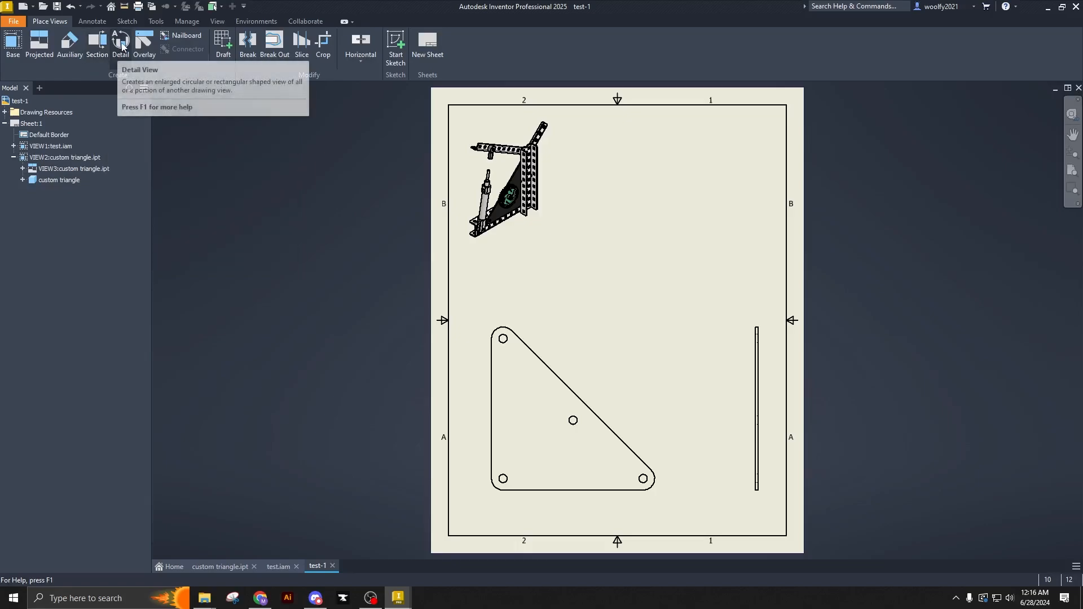
# - Create a circular detail view of the assembly's upper arm at a scale of 2 / 3 and place it to the right of the assembly
pyautogui.click(121, 46)
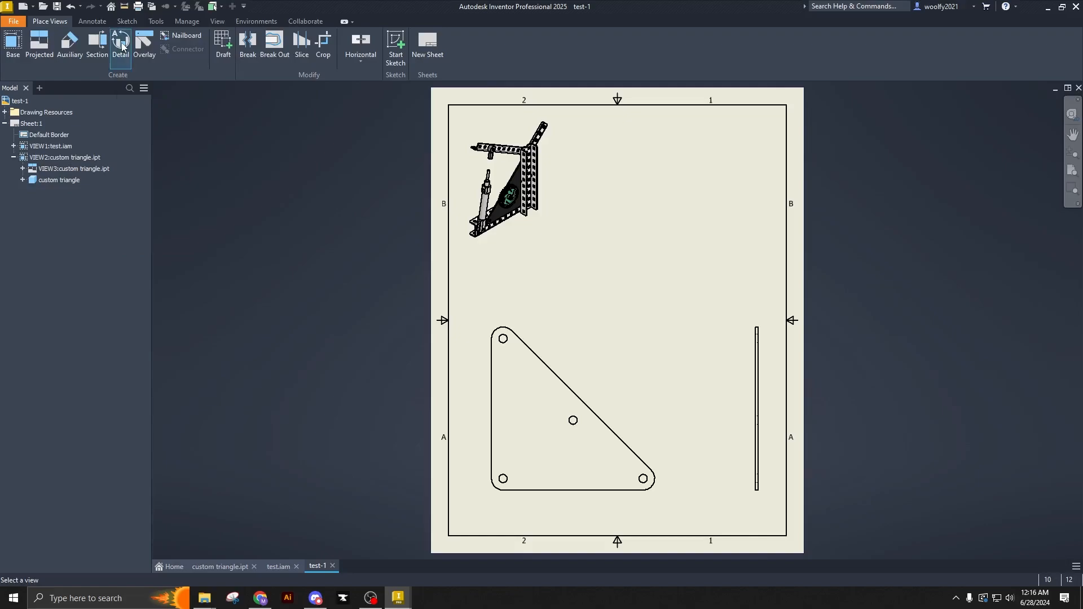
pyautogui.click(511, 200)
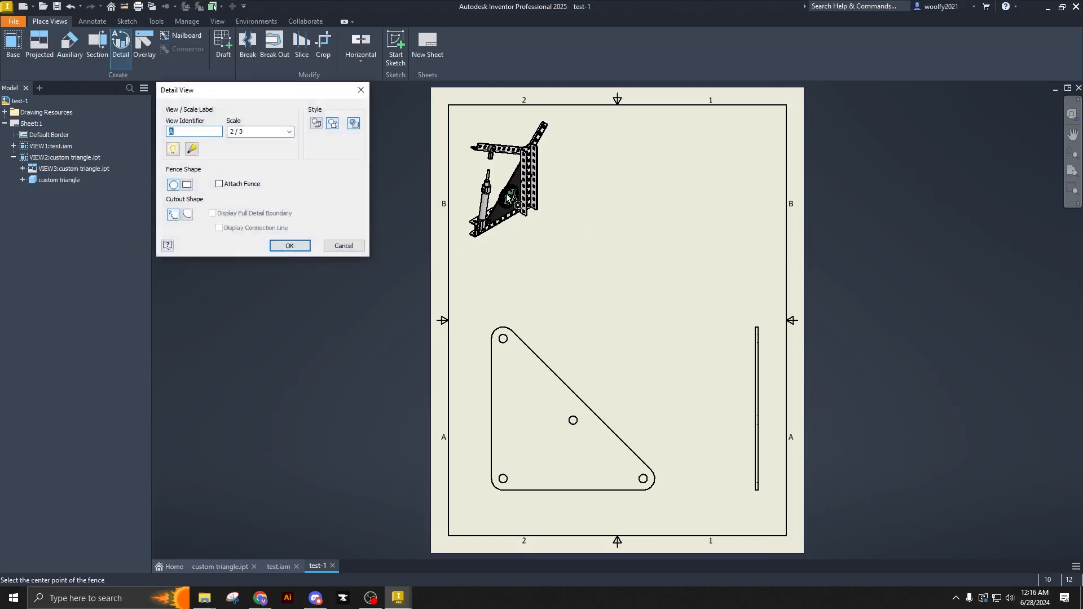
pyautogui.click(495, 151)
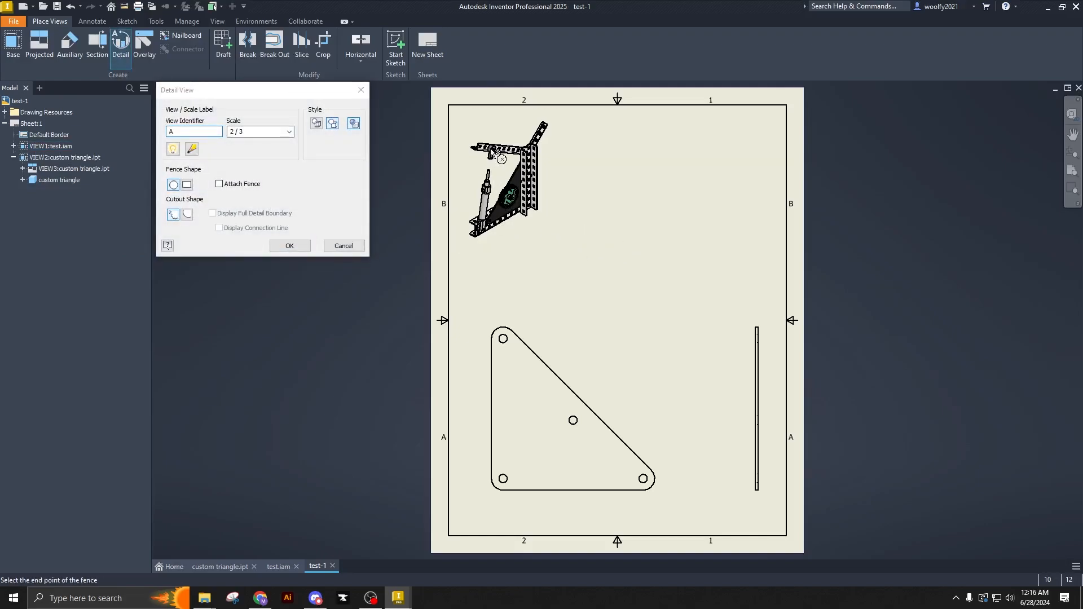
pyautogui.click(505, 164)
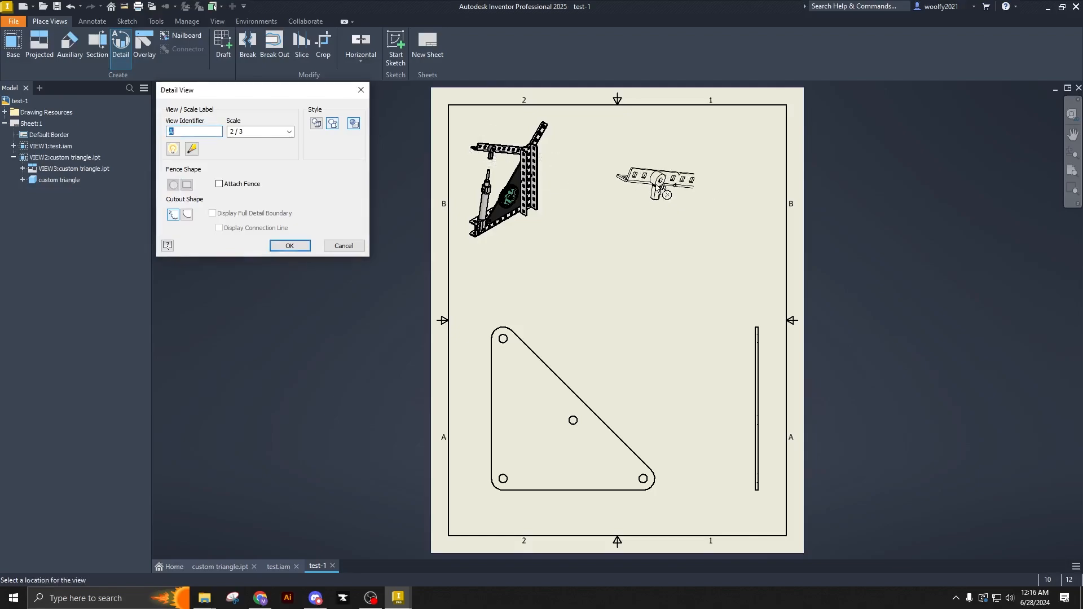
pyautogui.click(664, 172)
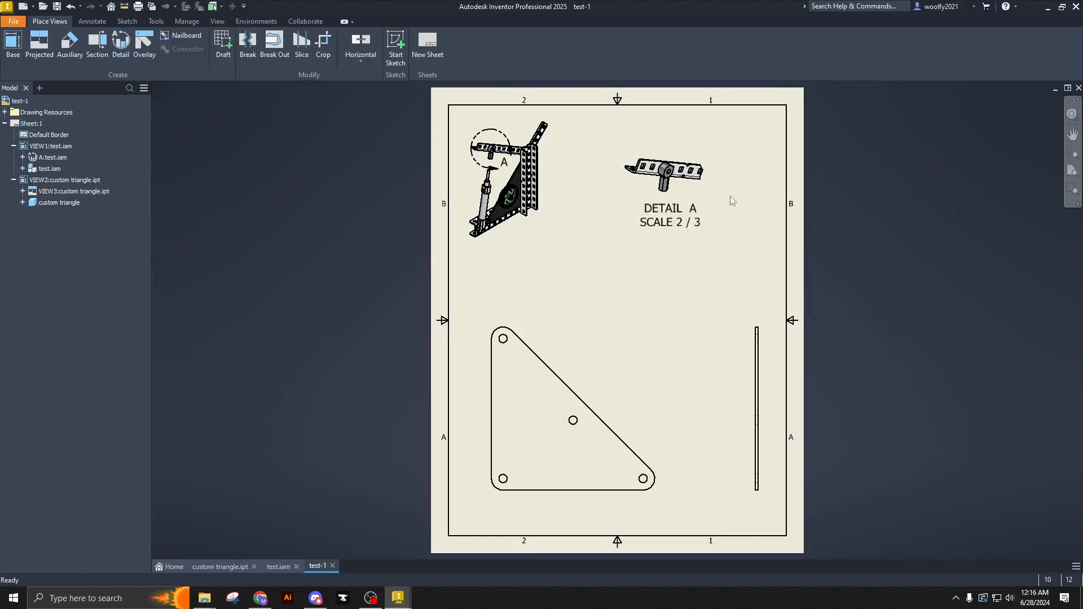
# - Delete the detail view of the assembly's upper arm
pyautogui.click(712, 188)
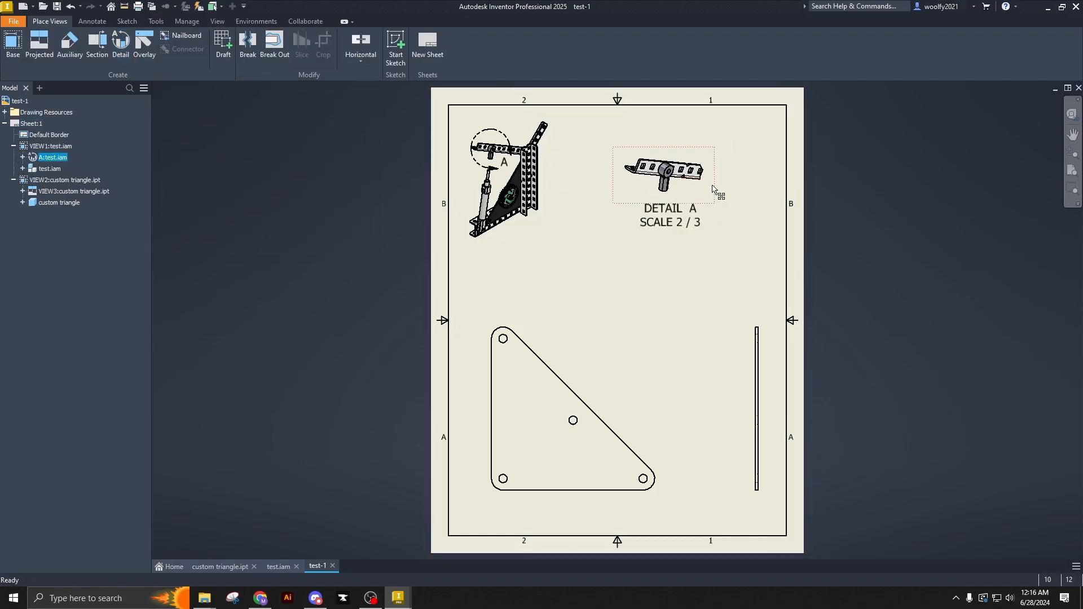
pyautogui.press('Delete')
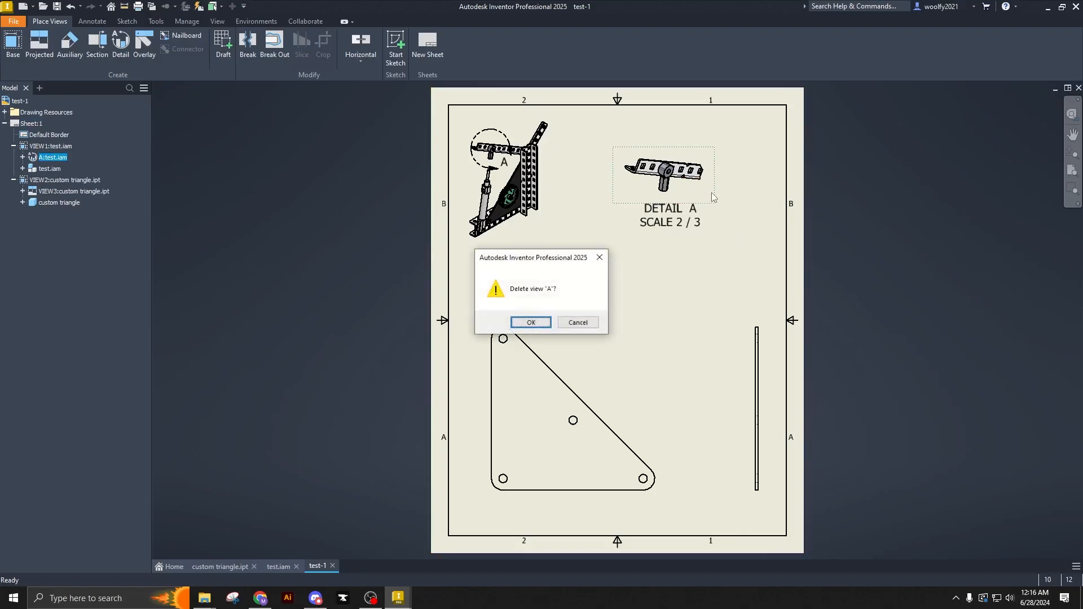
pyautogui.click(520, 327)
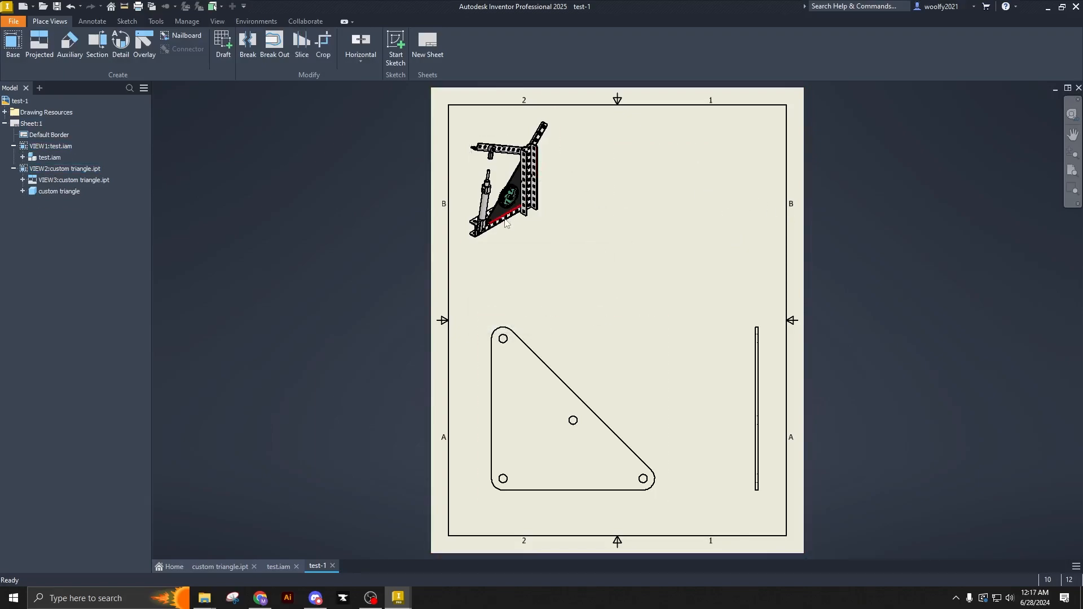
pyautogui.click(71, 55)
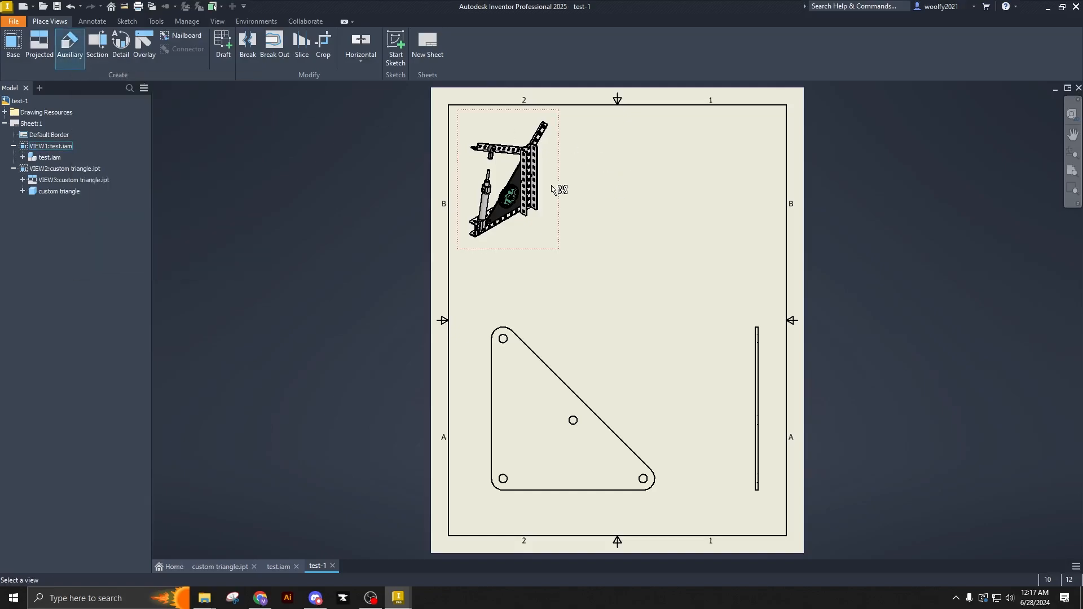
pyautogui.click(644, 361)
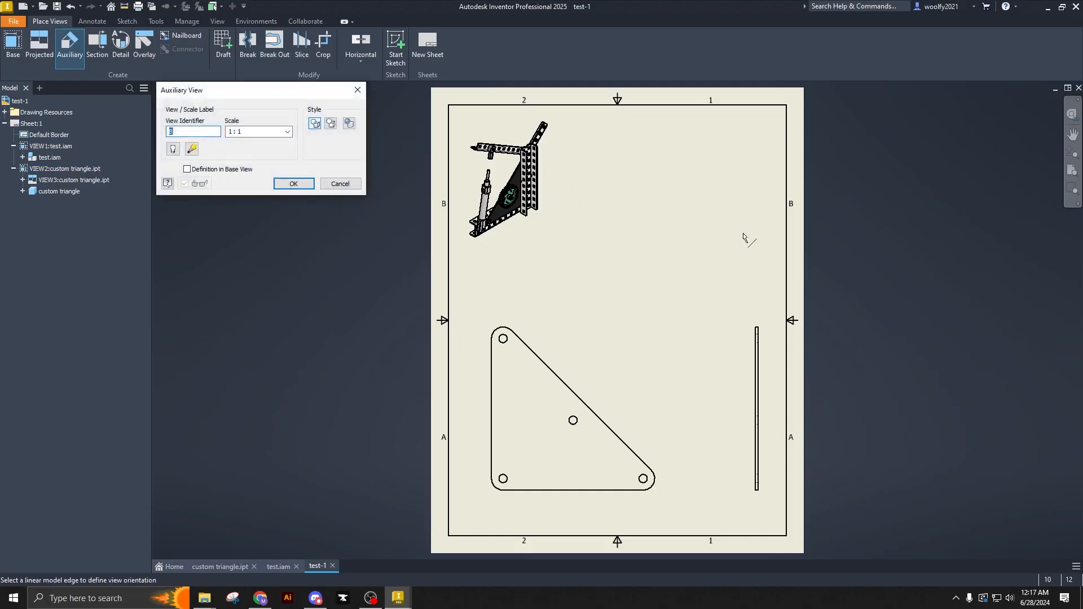
pyautogui.click(288, 184)
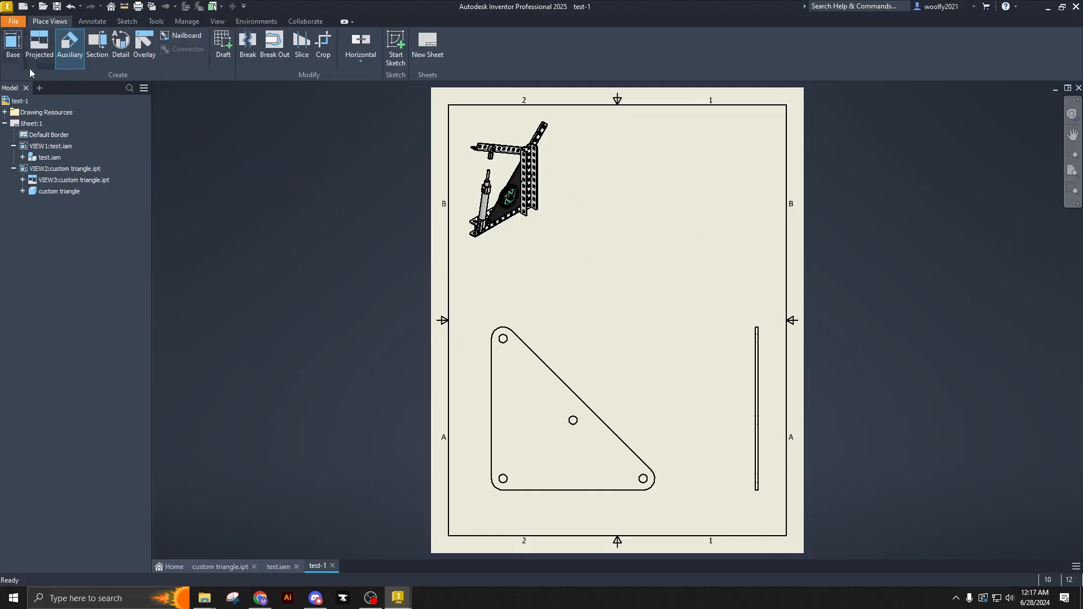
# - Project an isometric view from the triangle plate's front view and position it in the upper-right corner of the sheet
pyautogui.click(615, 359)
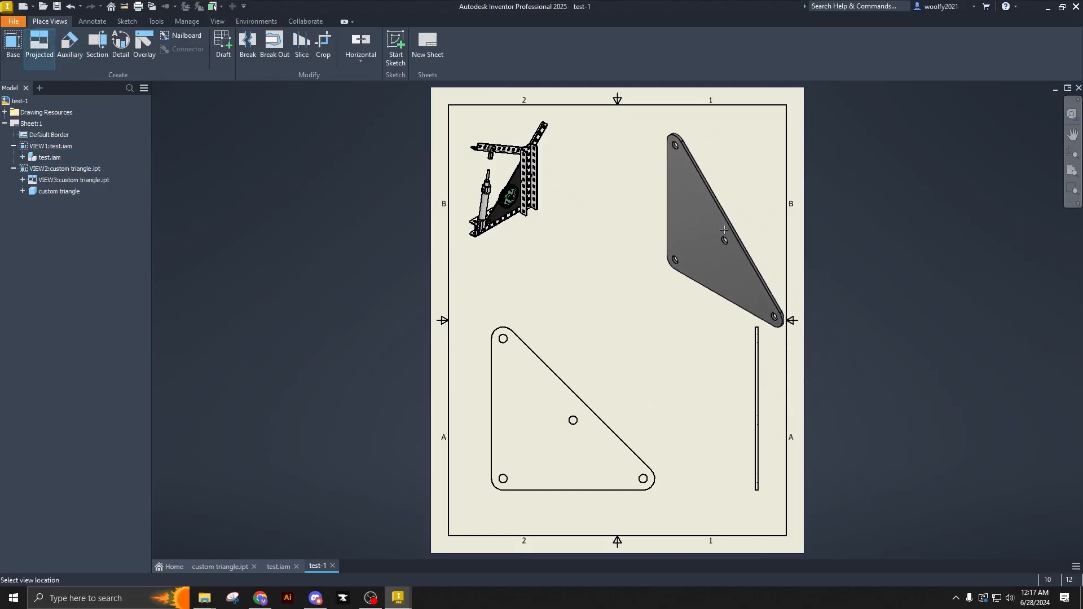
pyautogui.click(700, 207)
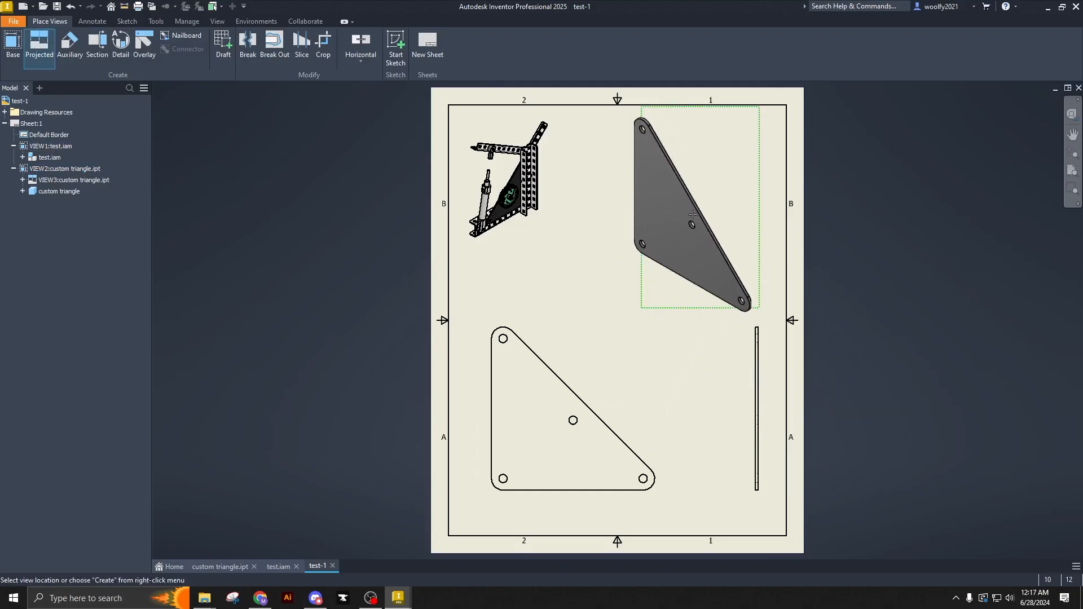
pyautogui.rightClick(694, 219)
pyautogui.click(736, 214)
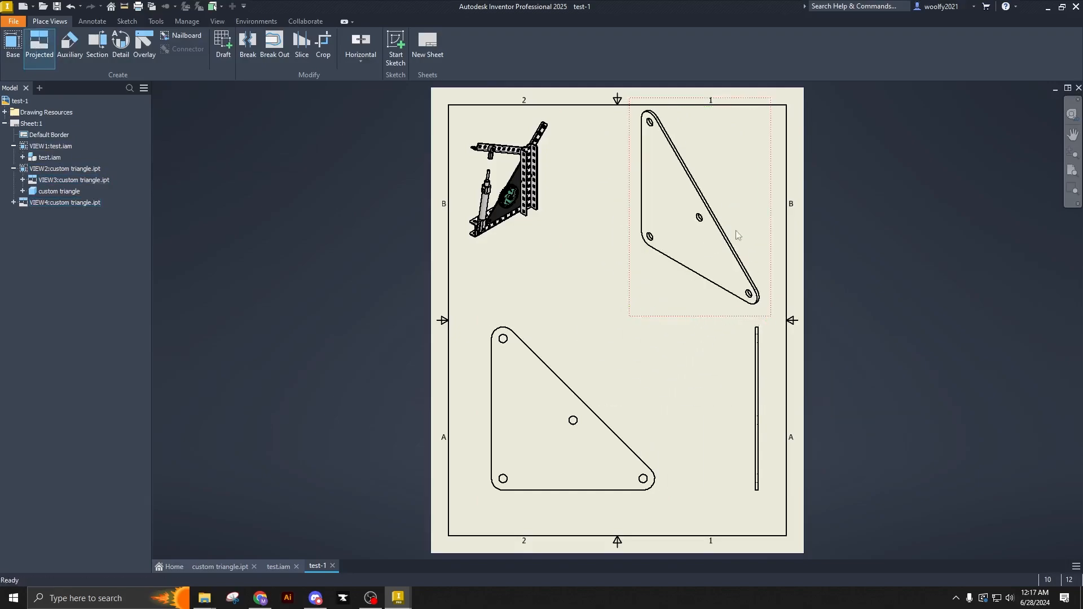
pyautogui.moveTo(764, 226); pyautogui.dragTo(777, 224)
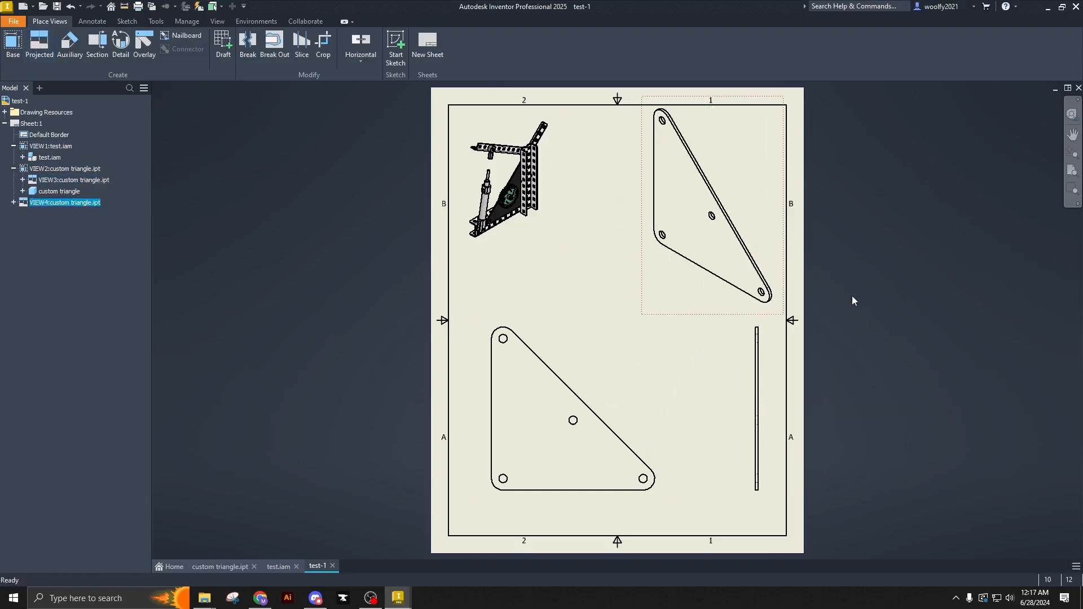
# - Edit the plate's isometric view to use the shaded style
pyautogui.rightClick(778, 204)
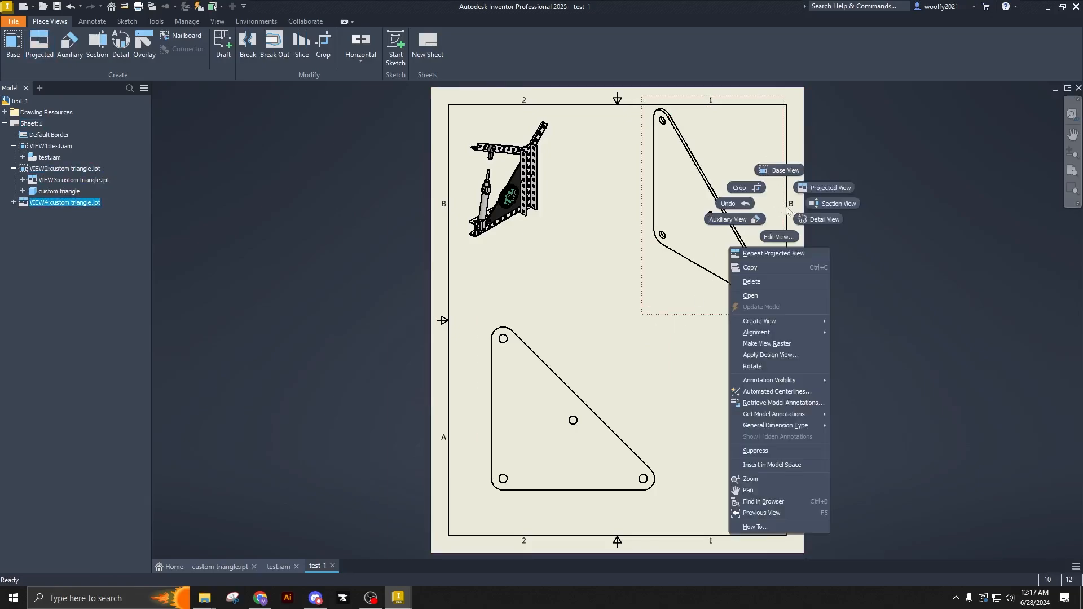
pyautogui.click(787, 236)
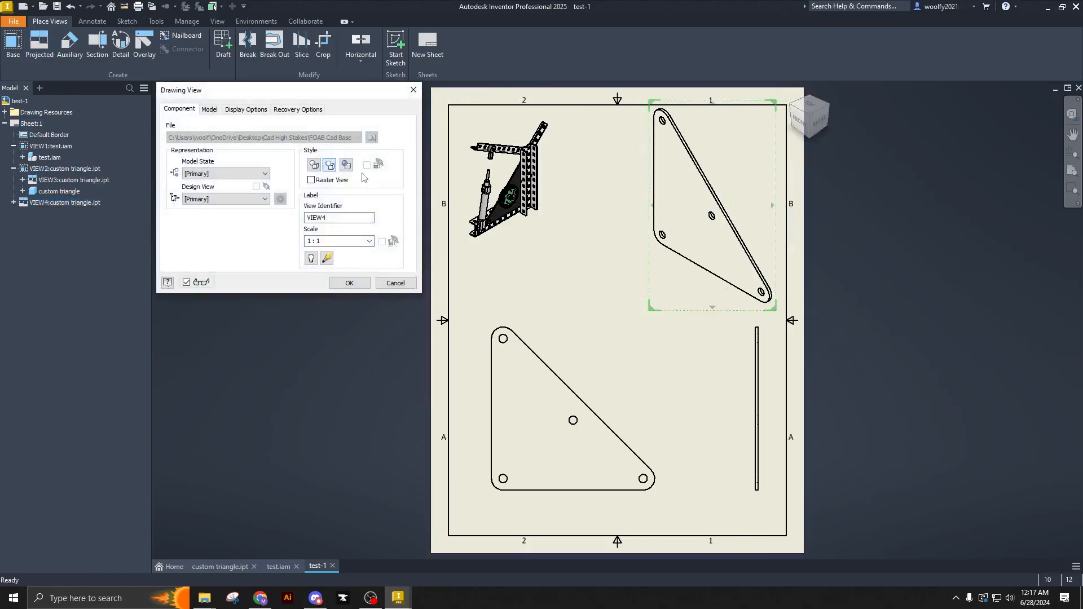
pyautogui.click(349, 282)
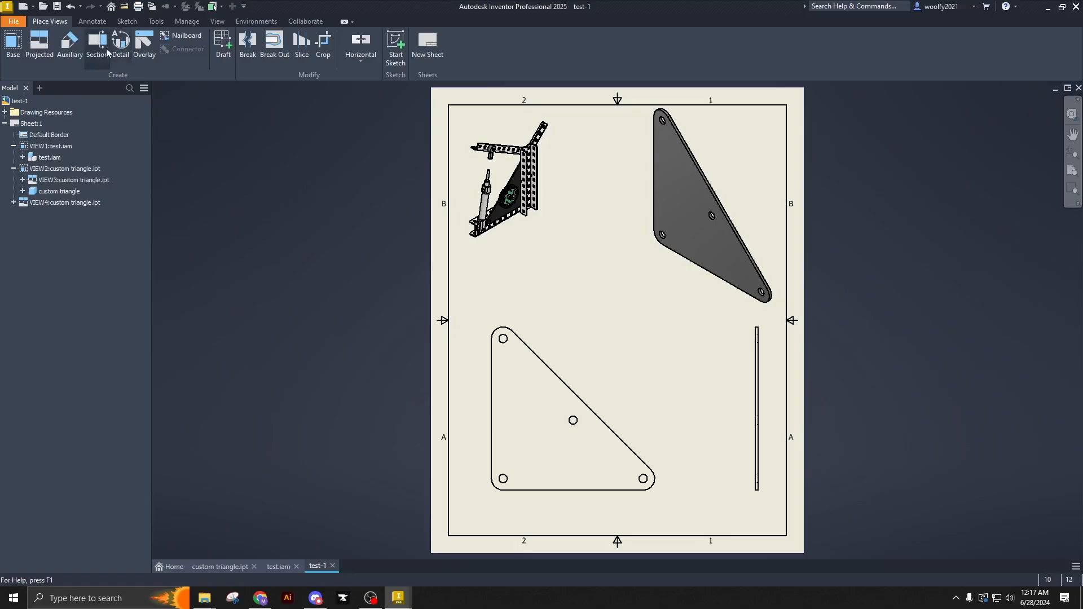
# - Dimension the plate's overall height in the front view, from the top corner arc to the bottom edge, placing it left of the plate
pyautogui.click(89, 24)
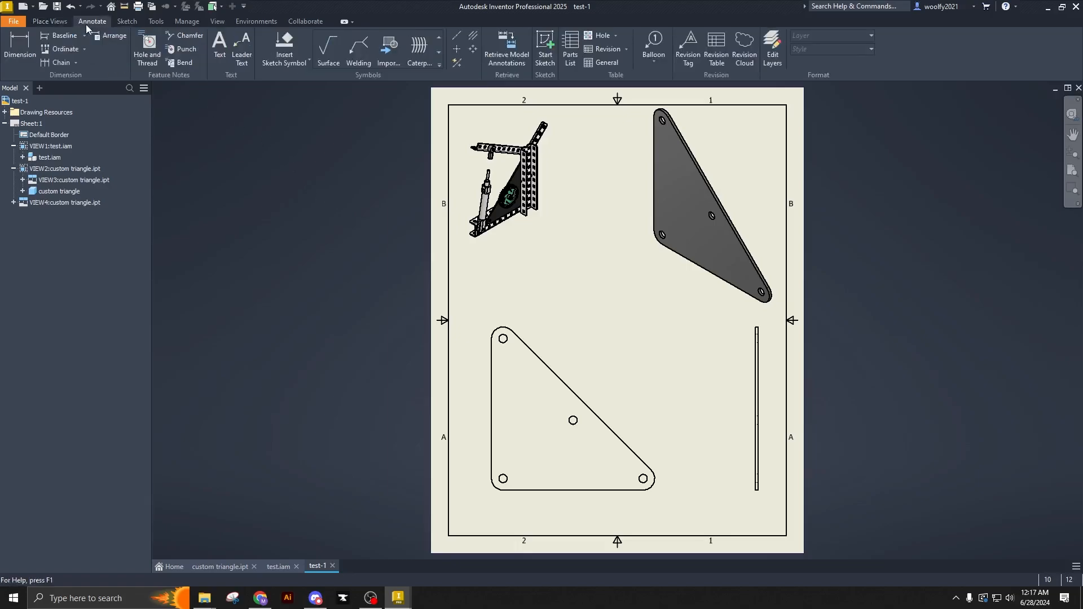
pyautogui.click(26, 50)
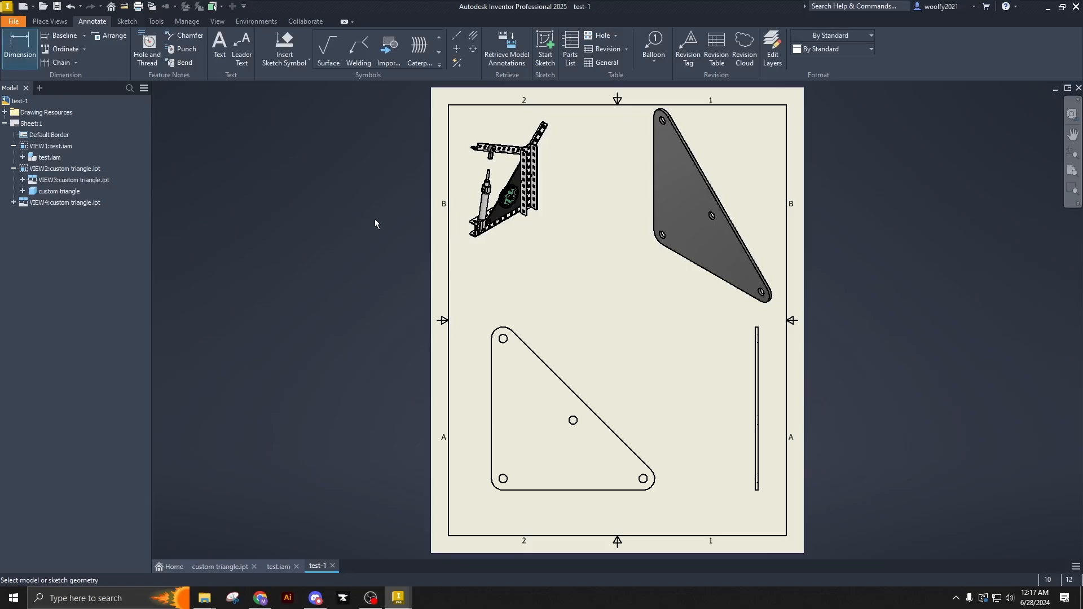
pyautogui.click(507, 332)
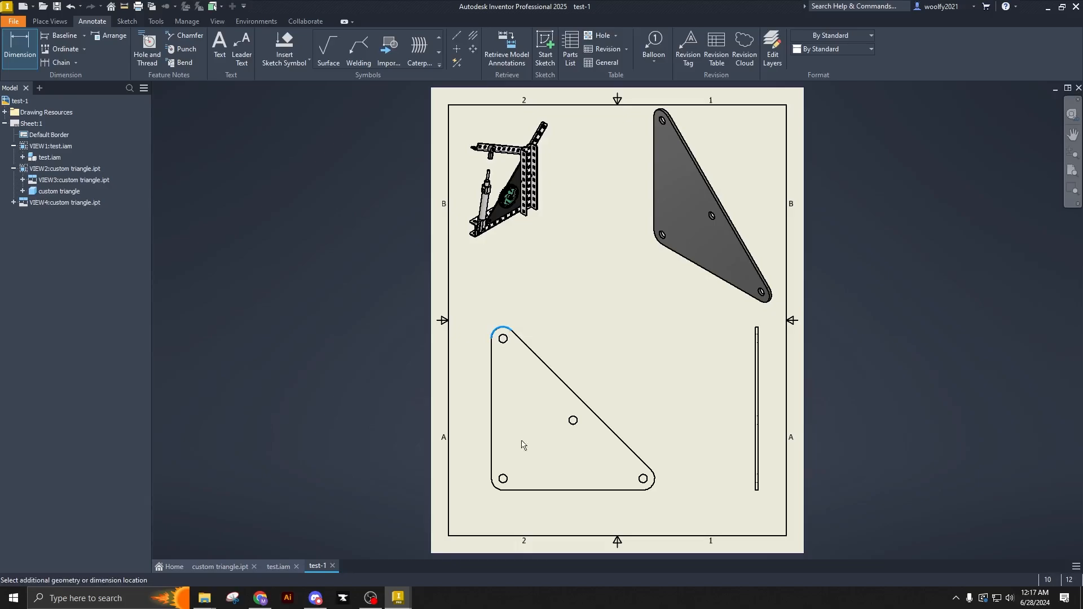
pyautogui.click(521, 490)
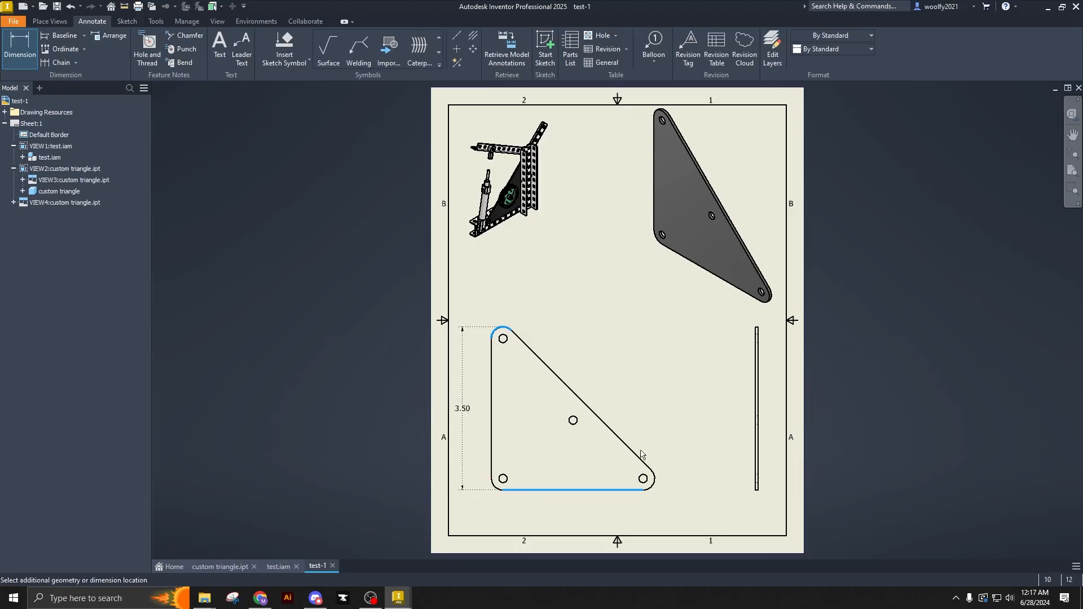
pyautogui.click(640, 455)
pyautogui.click(406, 286)
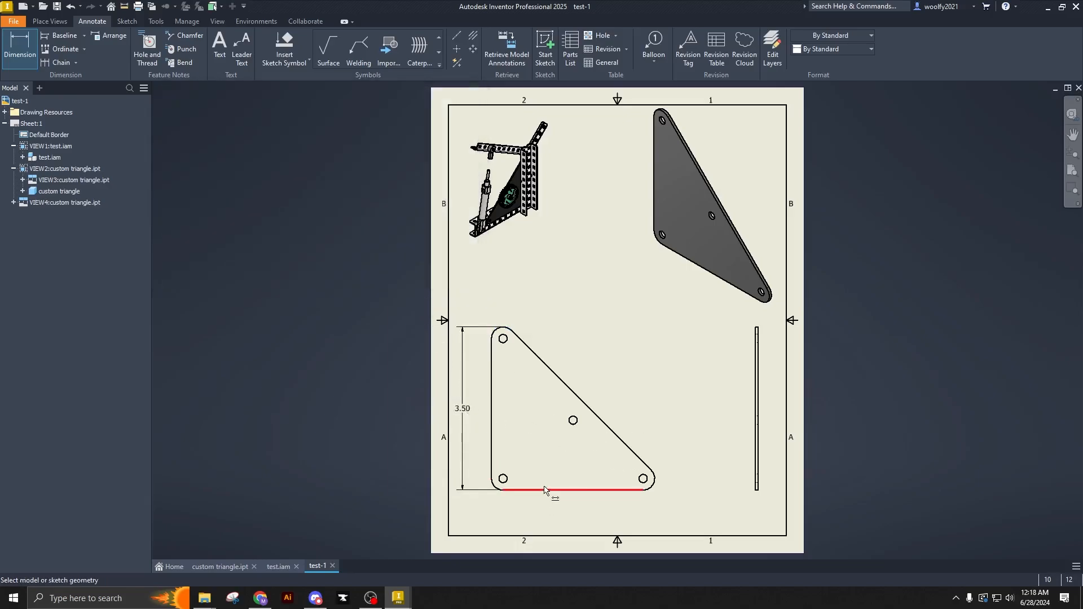
pyautogui.click(491, 471)
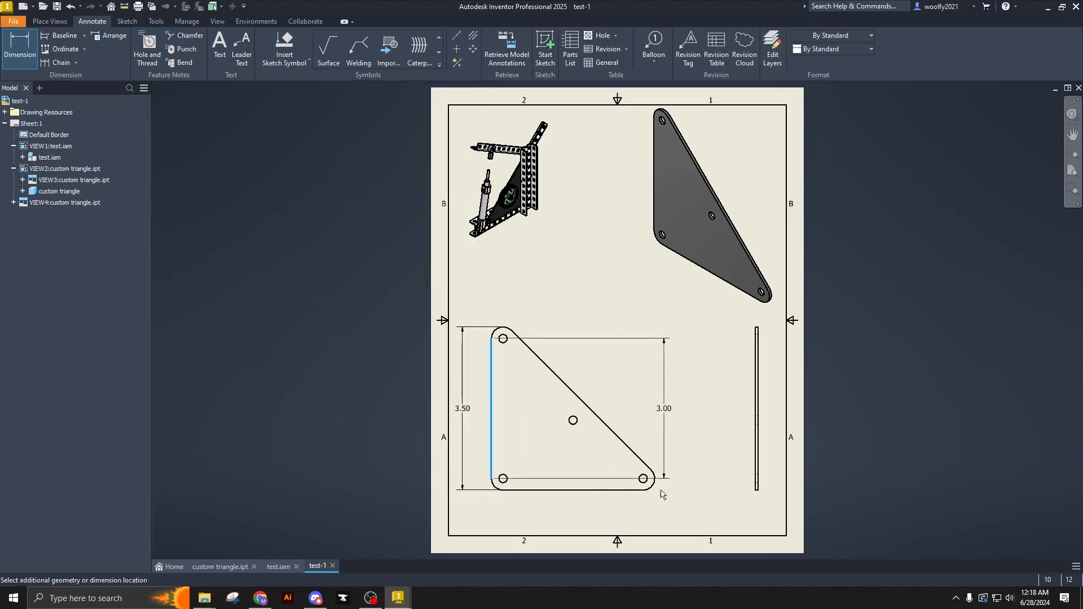
pyautogui.click(652, 480)
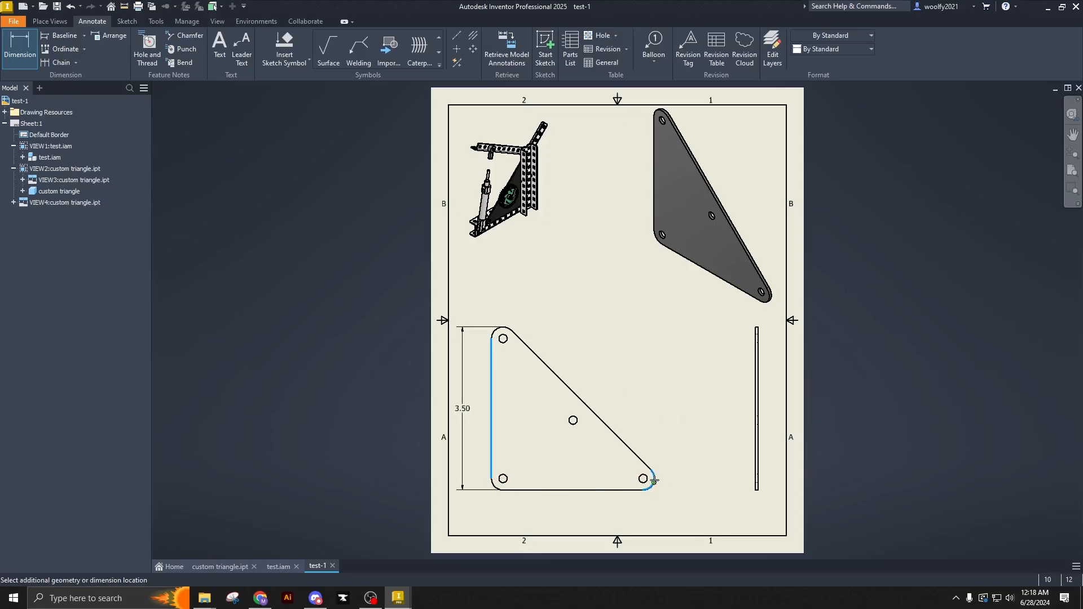
pyautogui.rightClick(654, 520)
pyautogui.click(539, 514)
pyautogui.press('Escape')
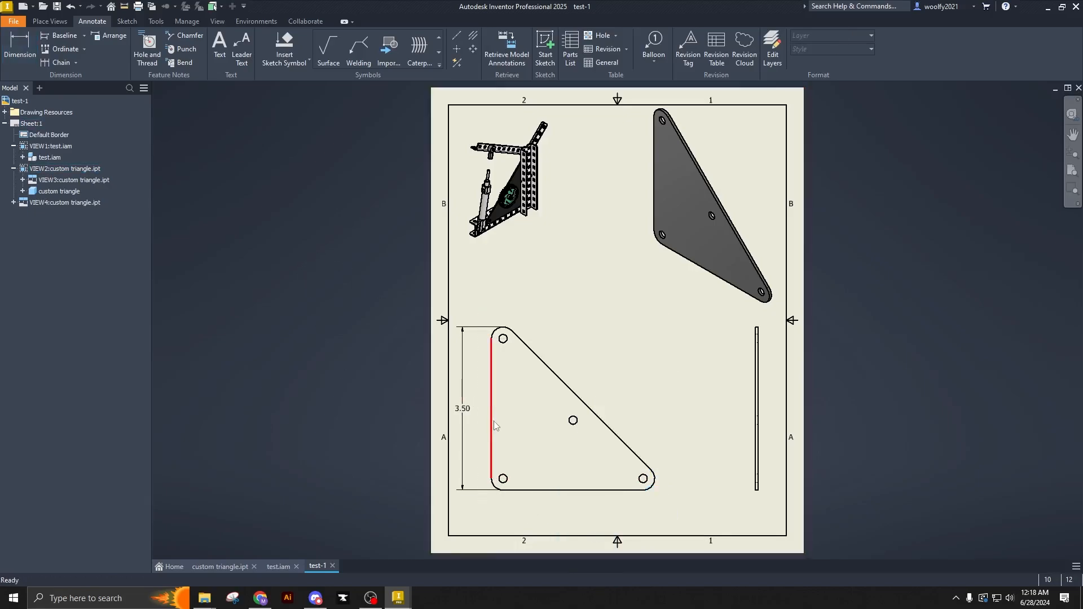
pyautogui.click(490, 423)
pyautogui.click(654, 482)
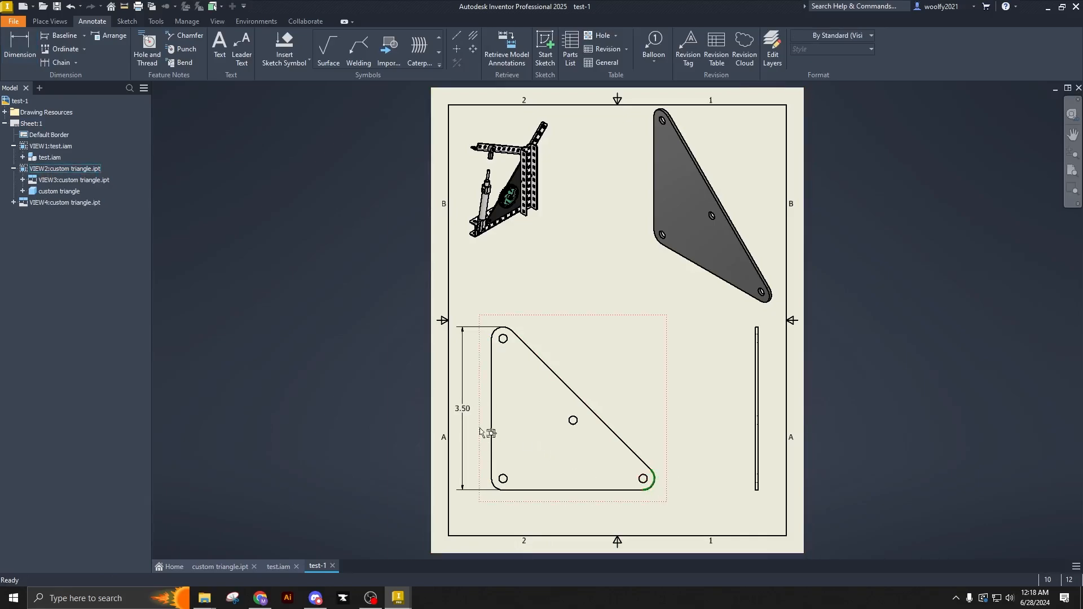
# - Dimension the plate's overall width from the lower-right corner arc to the left edge, placing it below the front view
pyautogui.press('d')
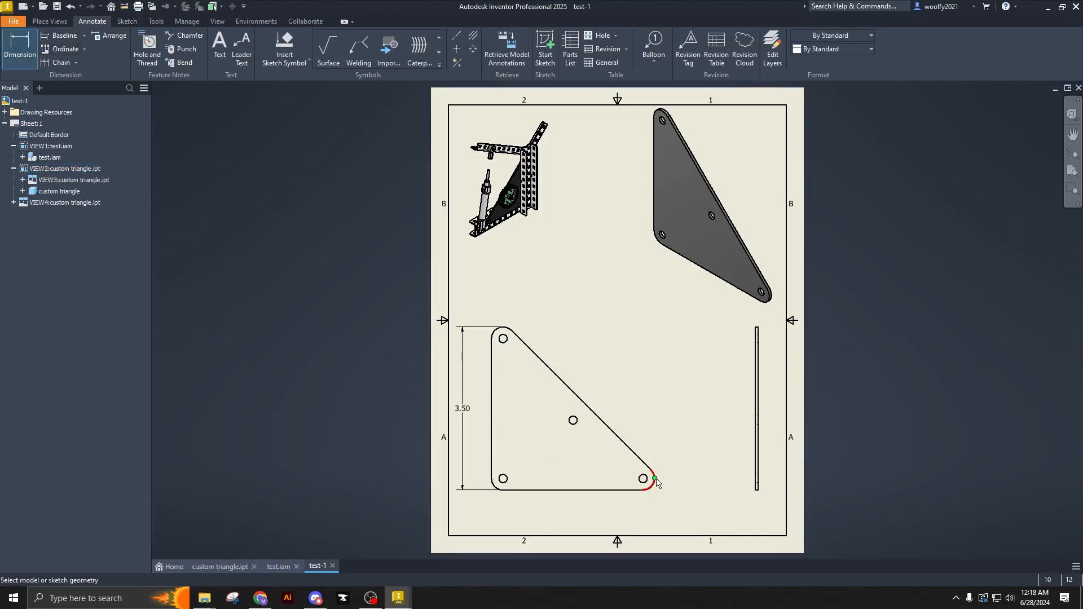
pyautogui.click(654, 480)
pyautogui.click(491, 432)
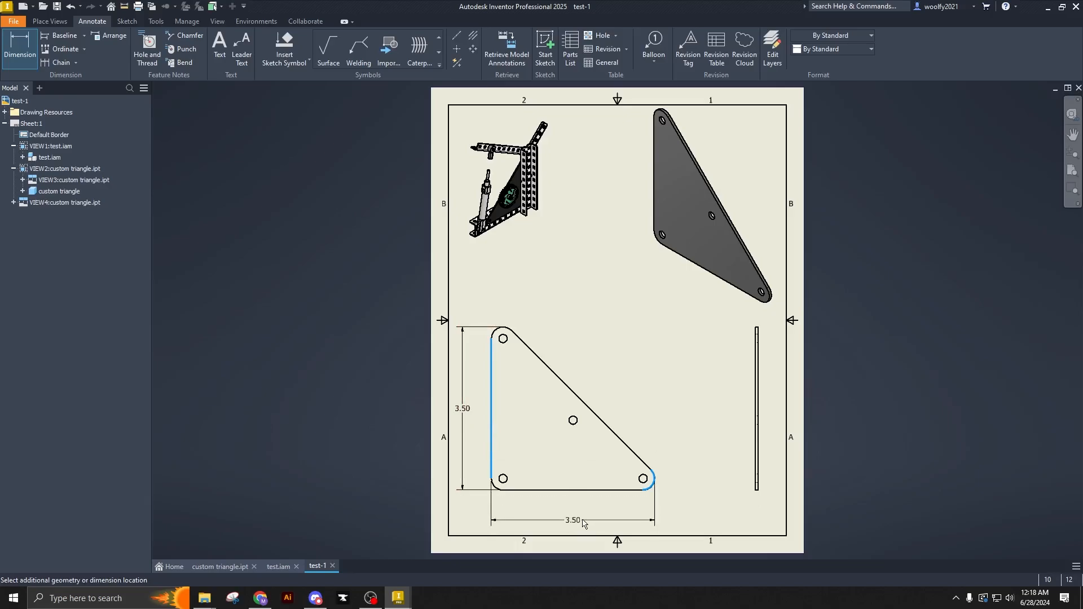
pyautogui.click(583, 523)
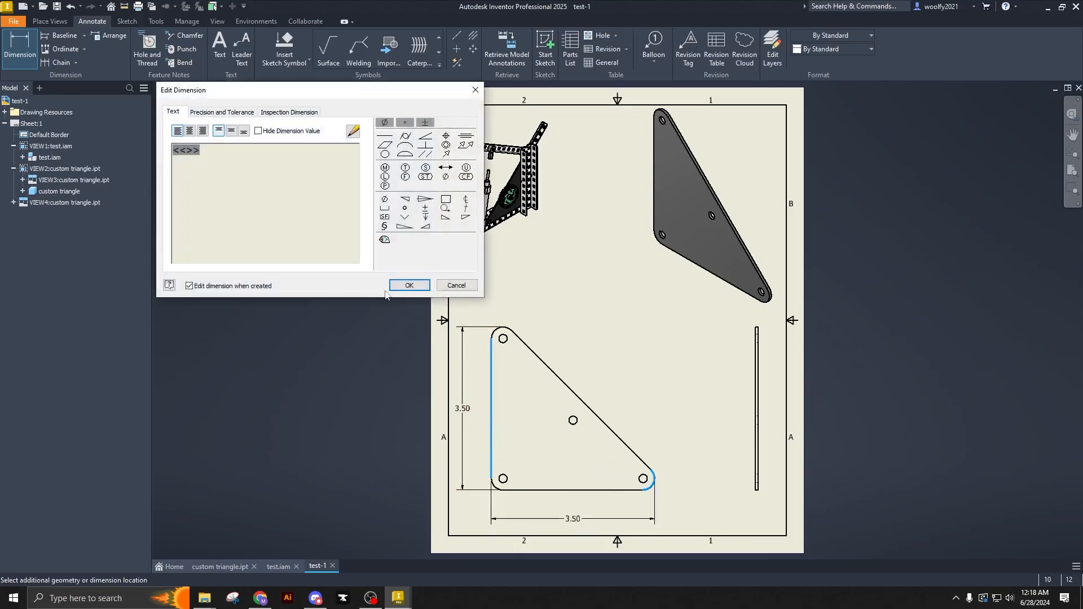
pyautogui.click(408, 287)
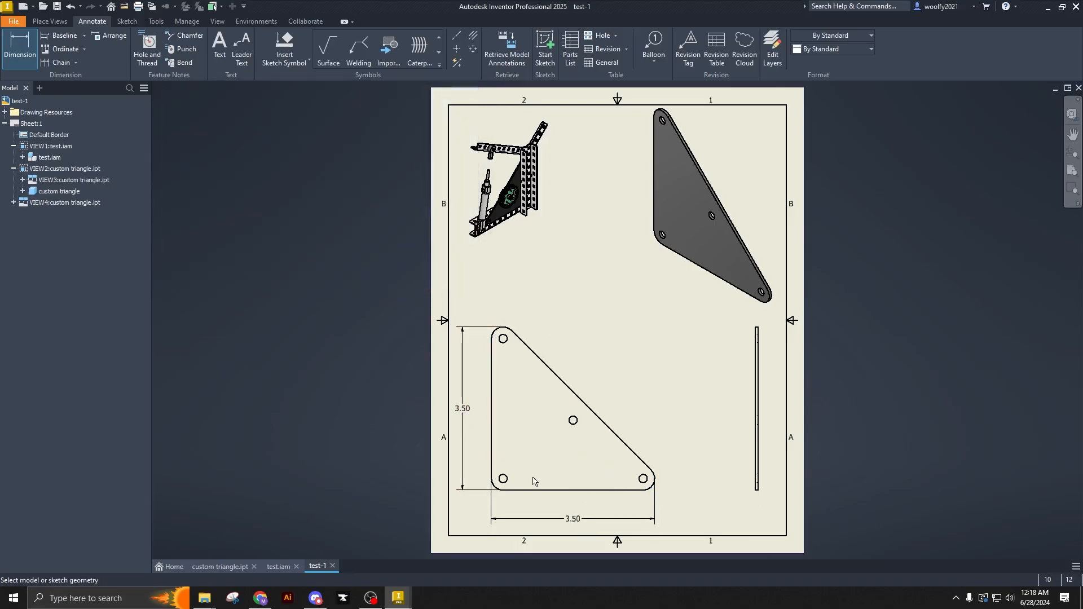
# - Add a diameter dimension to the plate's upper-left hole, placing it up and to the right of the hole
pyautogui.scroll(5, 502, 338)
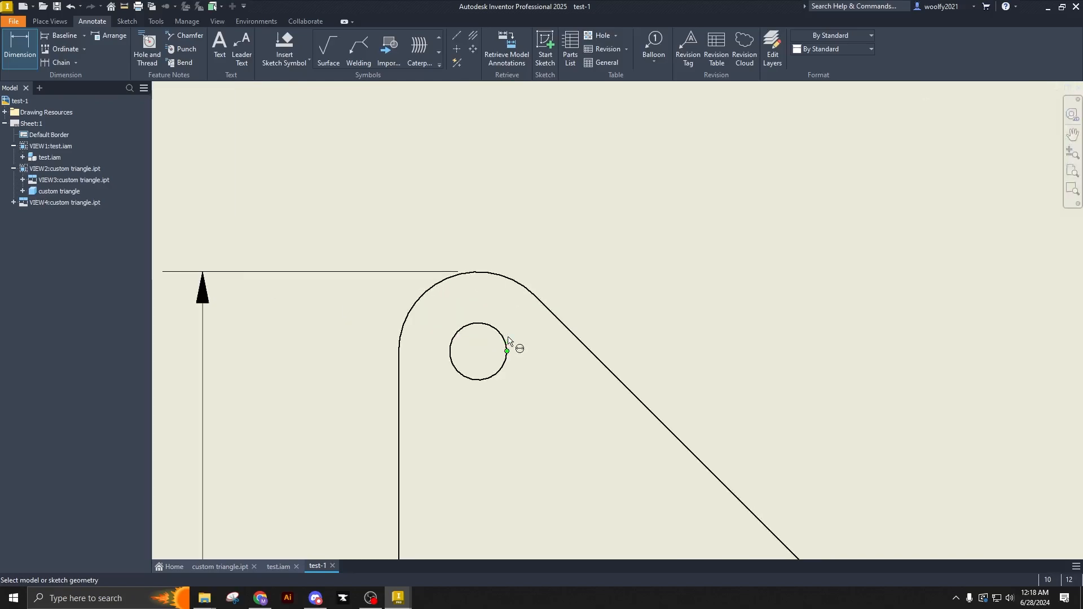
pyautogui.click(507, 346)
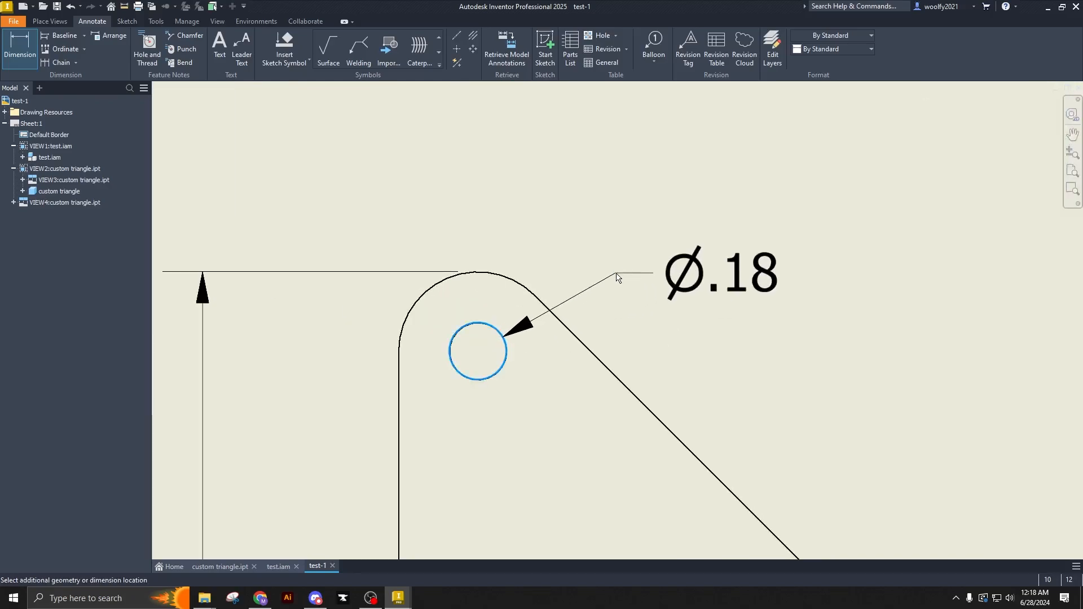
pyautogui.click(615, 279)
pyautogui.click(416, 282)
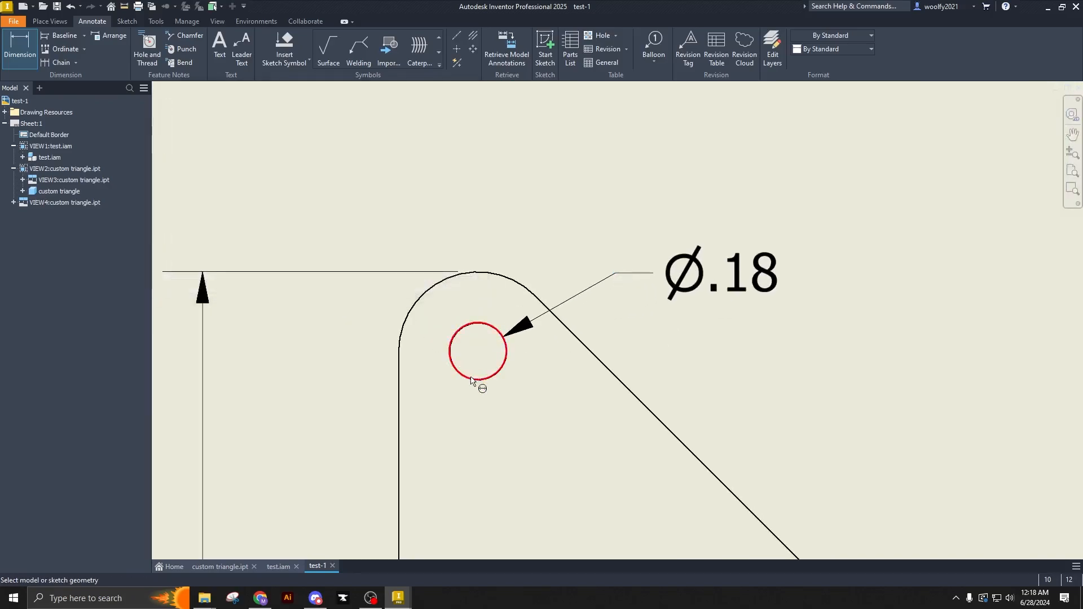
# - Add a radius dimension to the plate's top corner arc in the front view, placing it above the hole diameter dimension
pyautogui.scroll(-4, 482, 338)
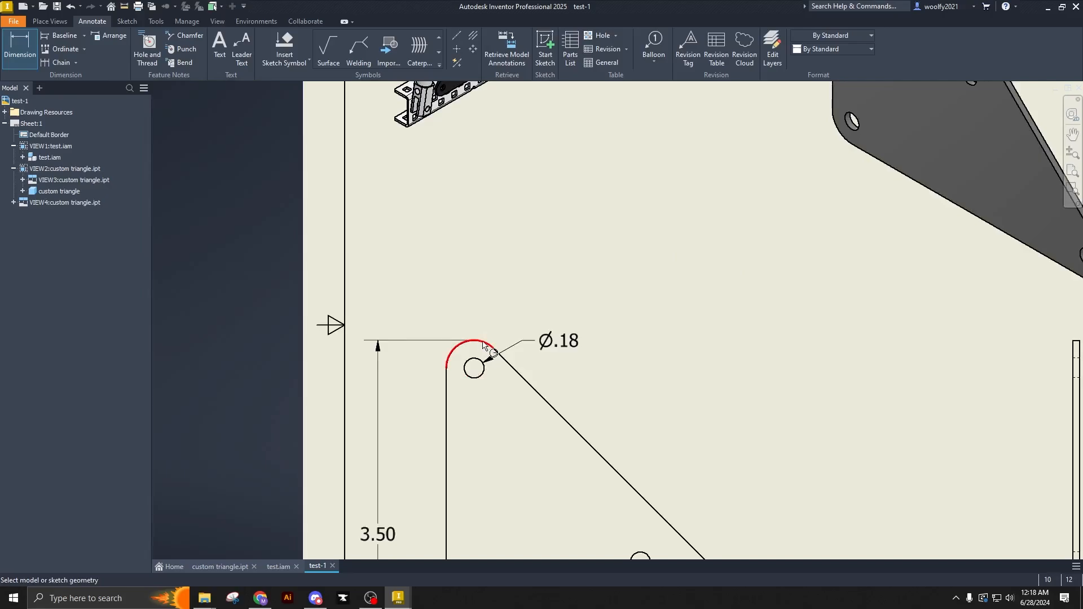
pyautogui.click(483, 339)
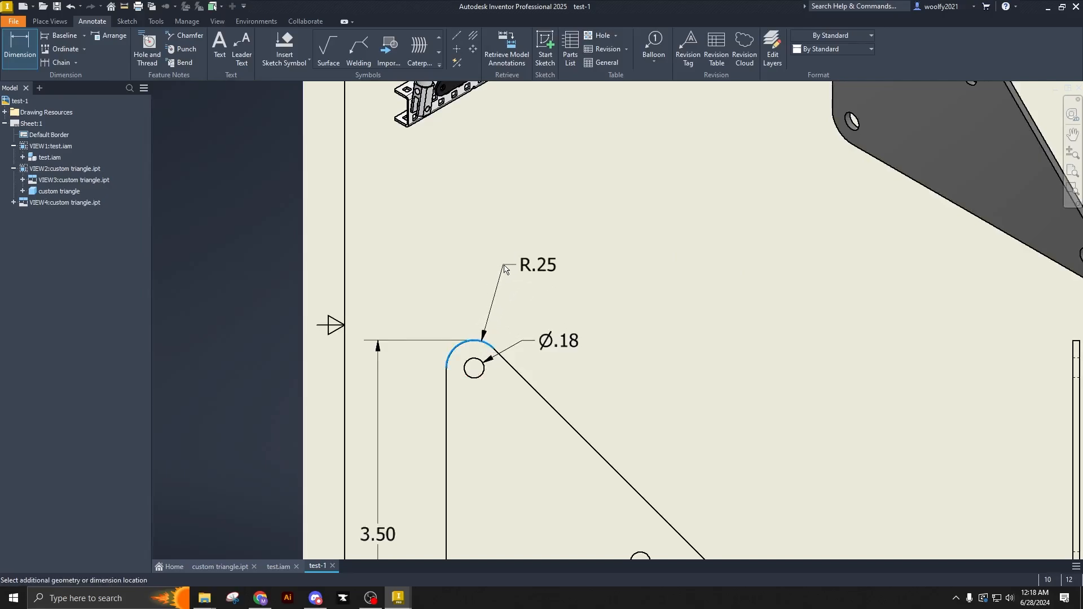
pyautogui.click(499, 269)
pyautogui.click(415, 283)
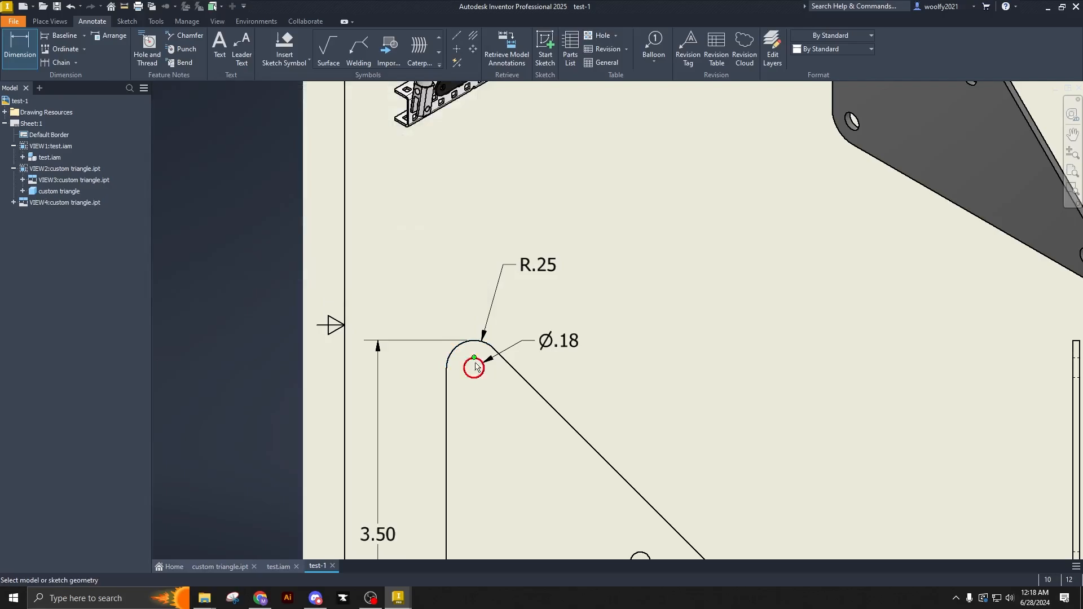
# - Dimension the horizontal distance from the plate's left edge to the central hole, placing it between the plate and the overall width dimension
pyautogui.scroll(-5, 480, 366)
pyautogui.scroll(3, 485, 375)
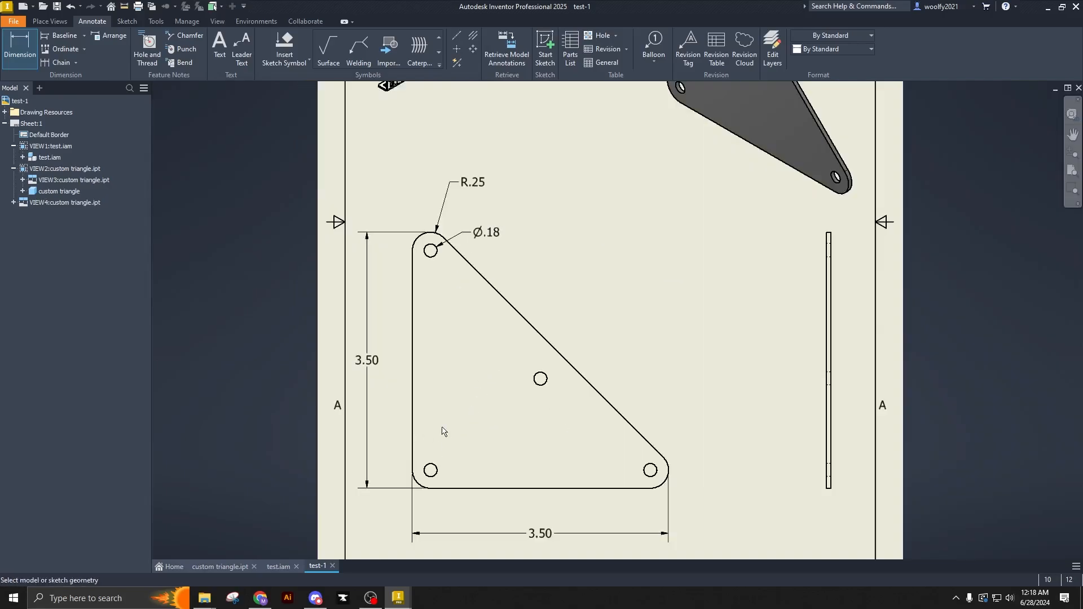
pyautogui.click(540, 378)
pyautogui.click(413, 418)
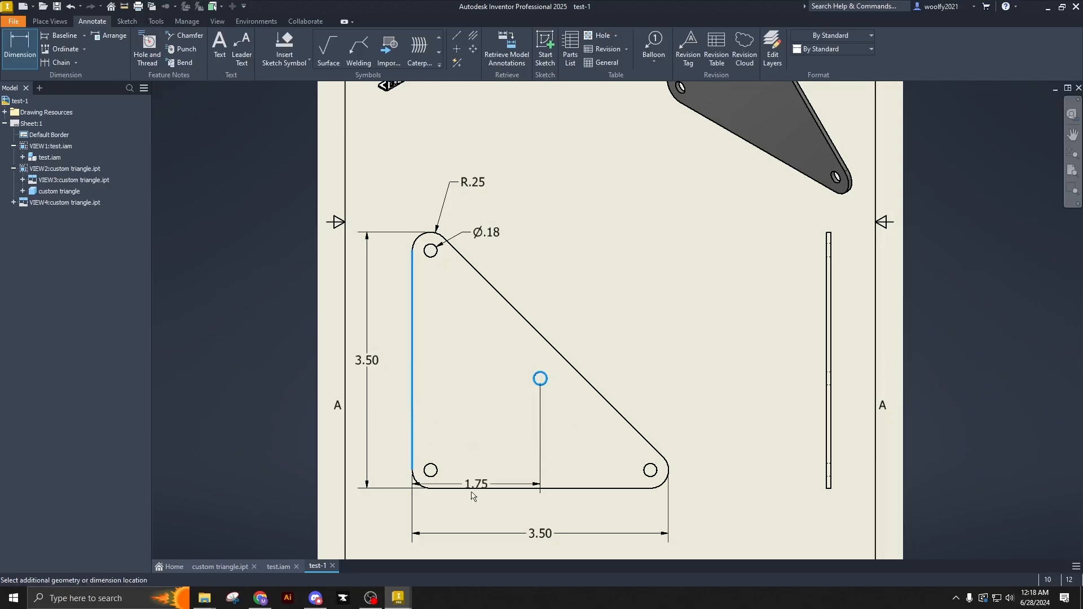
pyautogui.click(432, 406)
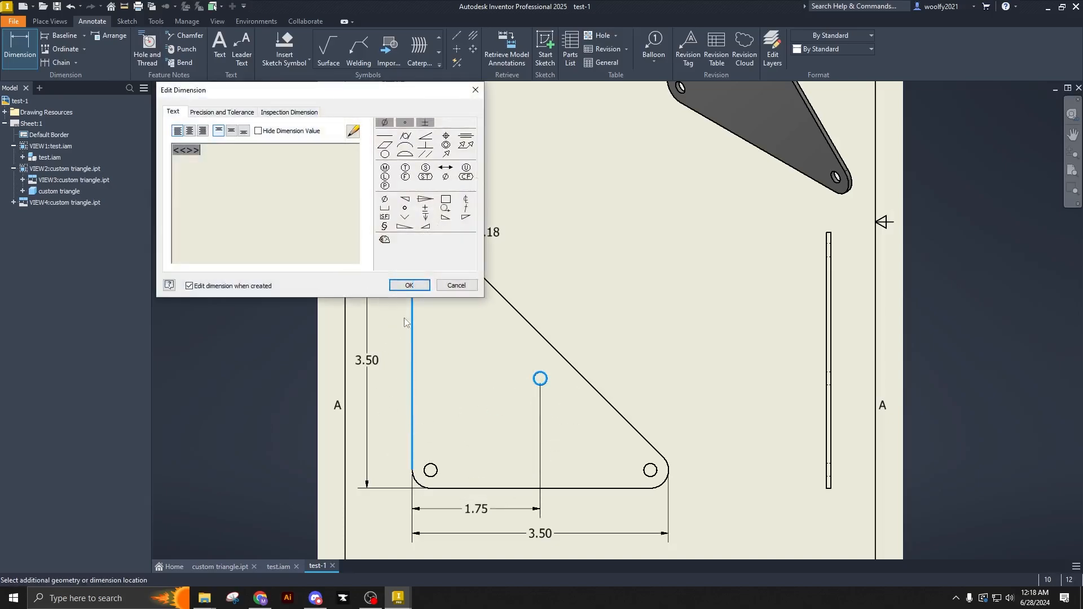
pyautogui.click(411, 286)
# - Dimension the vertical distance from the plate's bottom edge to the central hole, placing it between the plate and the overall height dimension
pyautogui.click(545, 378)
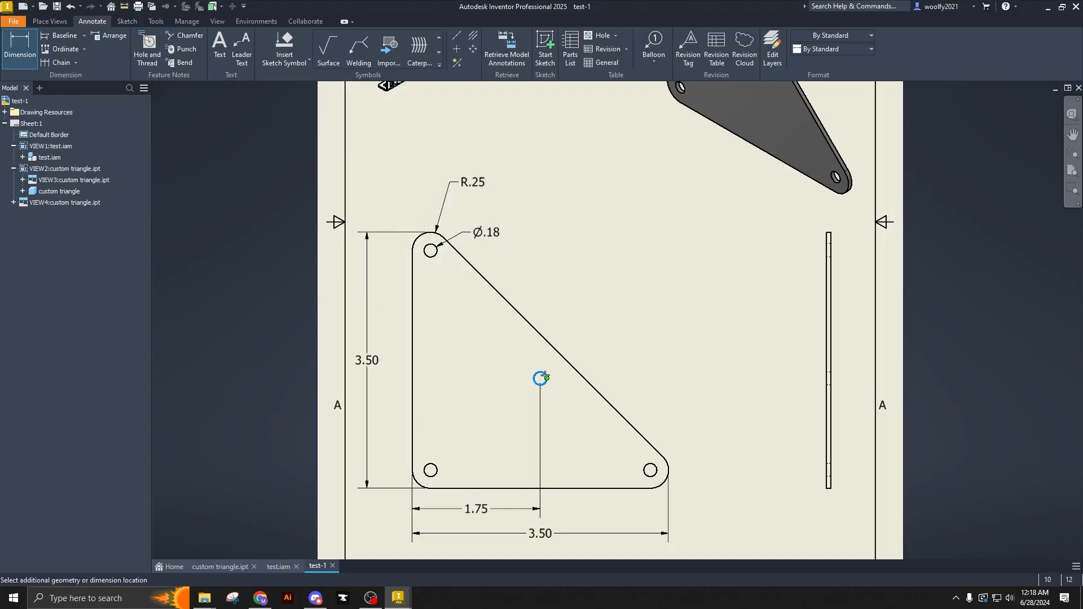
pyautogui.click(475, 488)
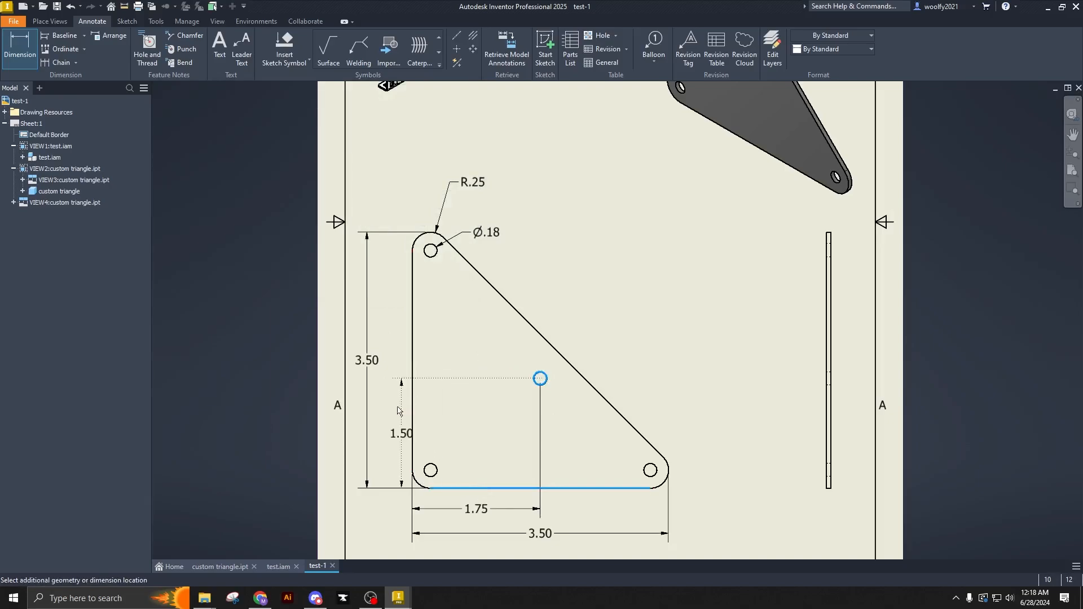
pyautogui.click(420, 392)
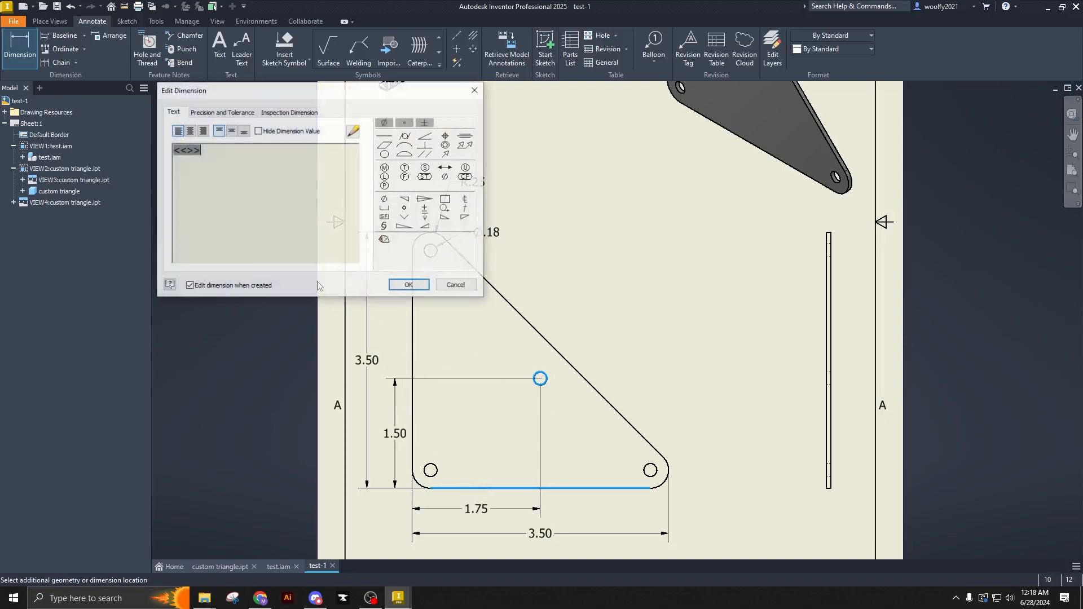
pyautogui.click(412, 285)
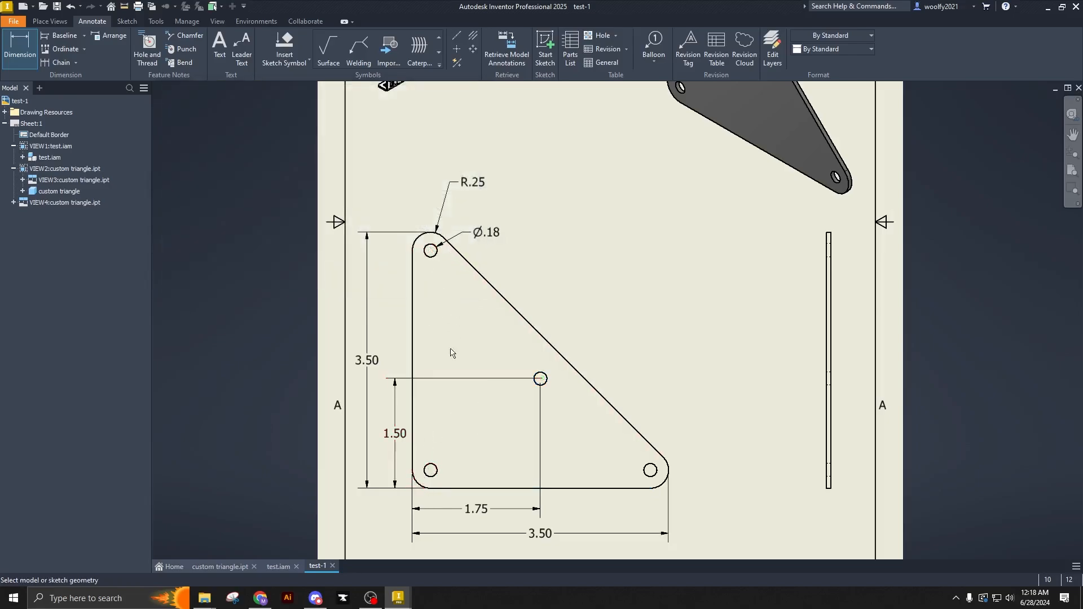
pyautogui.click(432, 251)
pyautogui.click(423, 236)
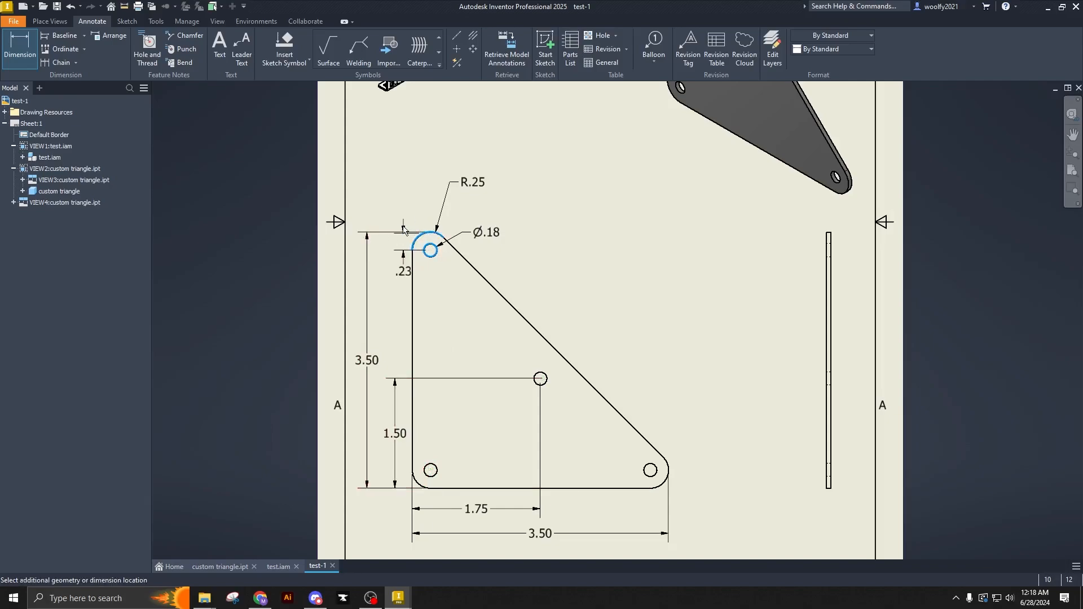
pyautogui.rightClick(393, 249)
pyautogui.click(360, 248)
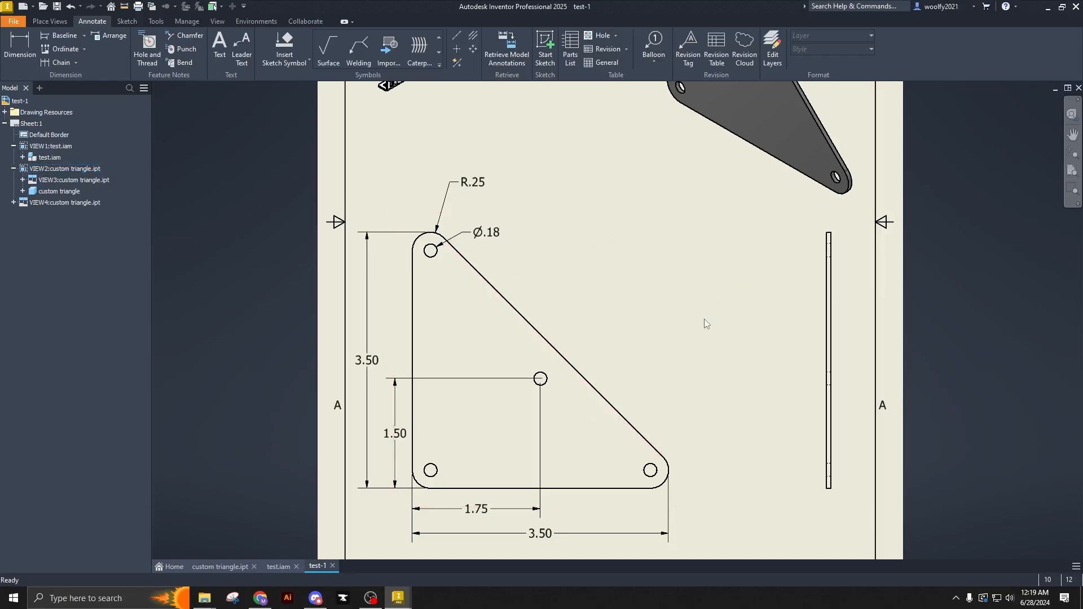
# - Add an angular dimension between the plate's bottom edge and its sloped edge, placing it inside the lower-right corner
pyautogui.scroll(-3, 701, 322)
pyautogui.moveTo(720, 345); pyautogui.dragTo(686, 316, button='middle')
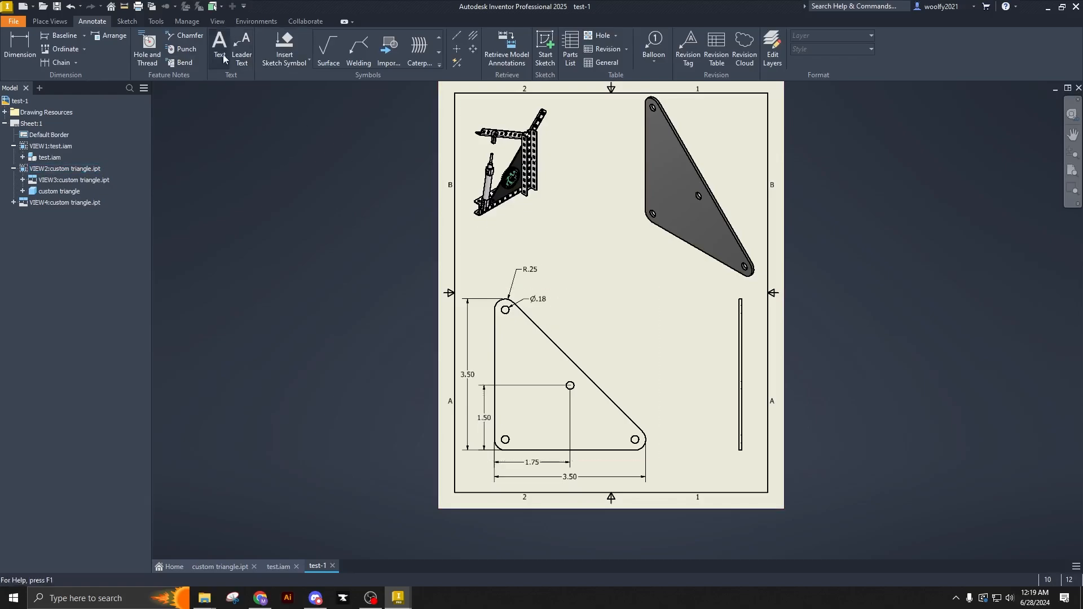
pyautogui.click(20, 48)
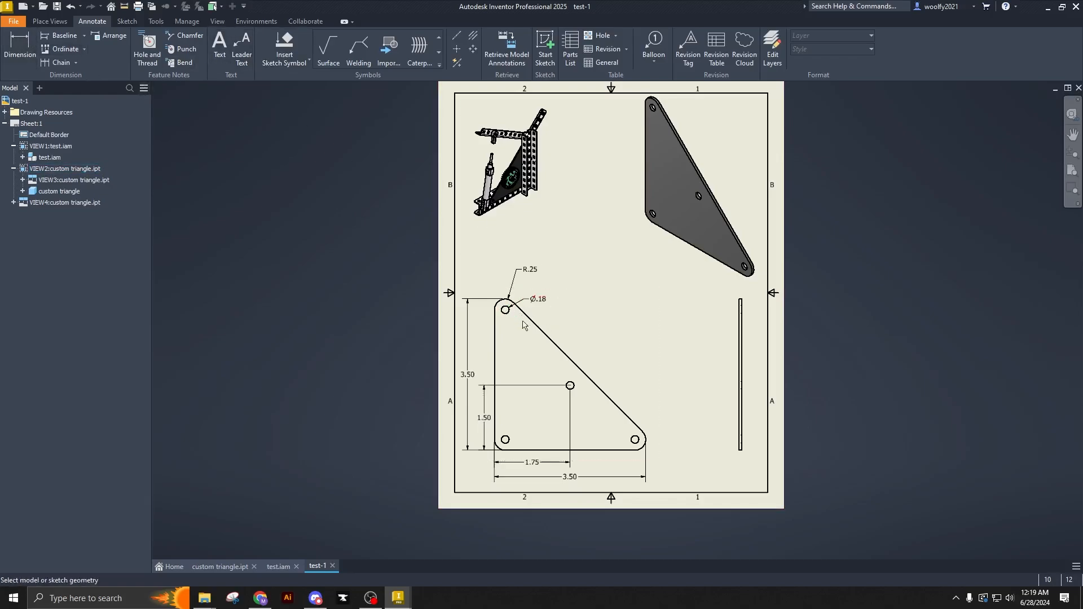
pyautogui.click(587, 450)
pyautogui.click(620, 414)
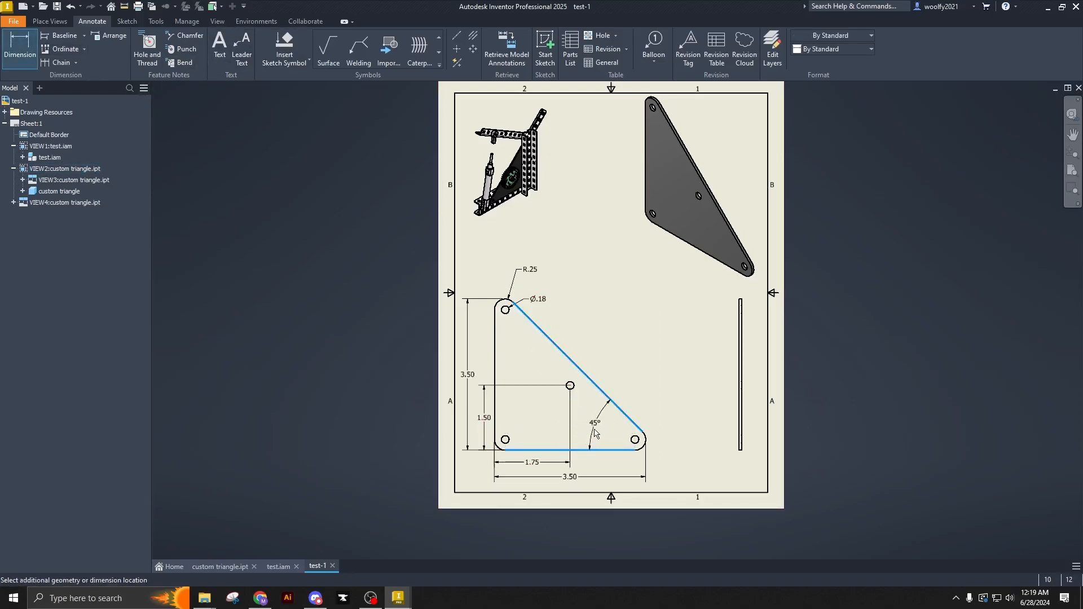
pyautogui.click(596, 438)
pyautogui.click(407, 284)
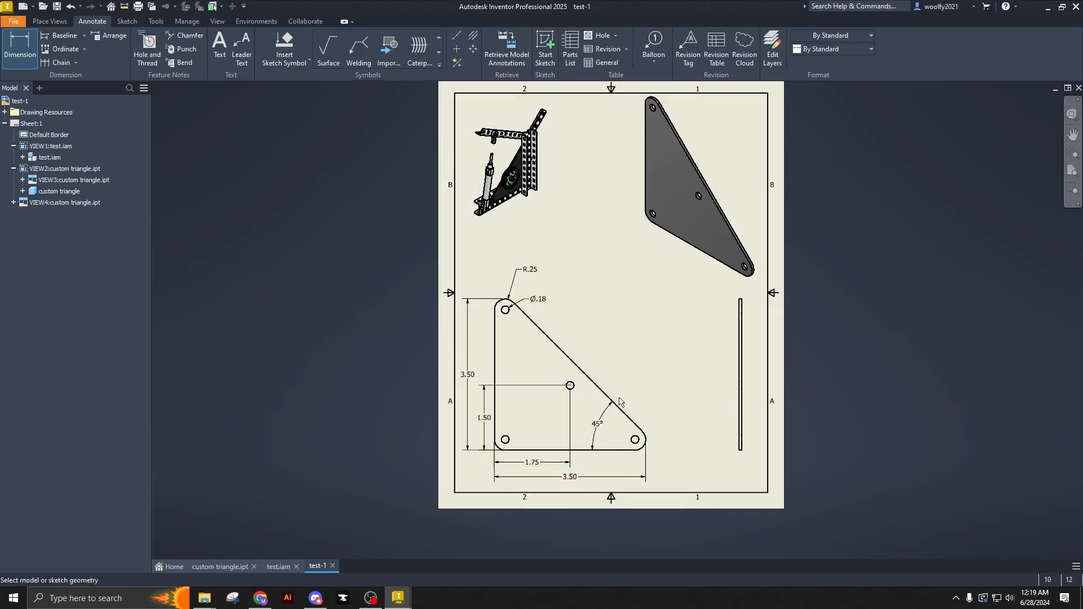
# - Add a leader note reading "For 36t Gear" that points to the plate's central hole, with its text outside the sloped edge
pyautogui.click(242, 48)
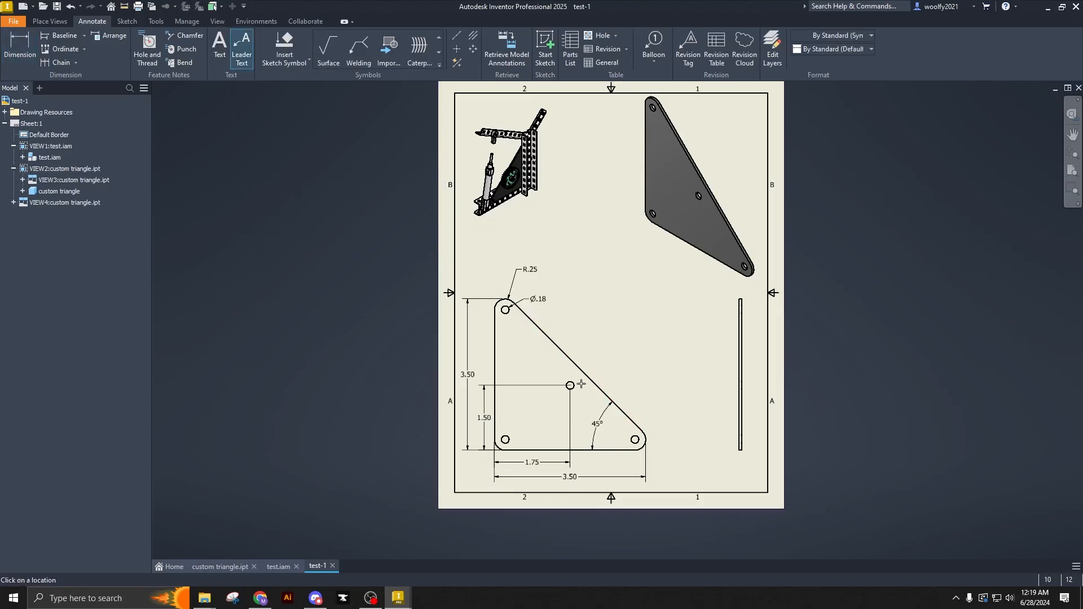
pyautogui.click(579, 383)
pyautogui.rightClick(627, 362)
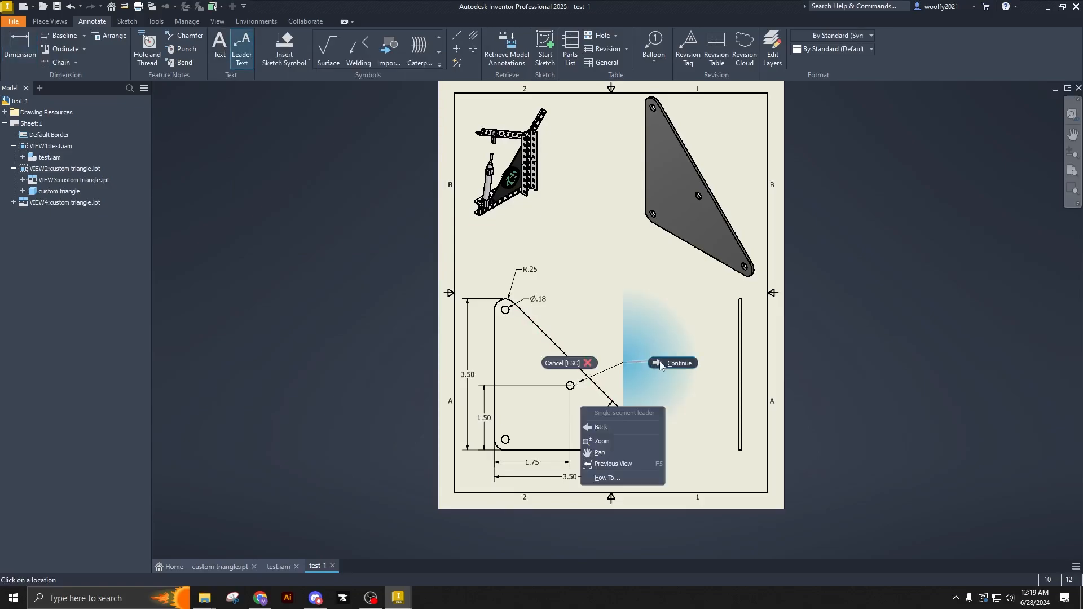
pyautogui.click(661, 362)
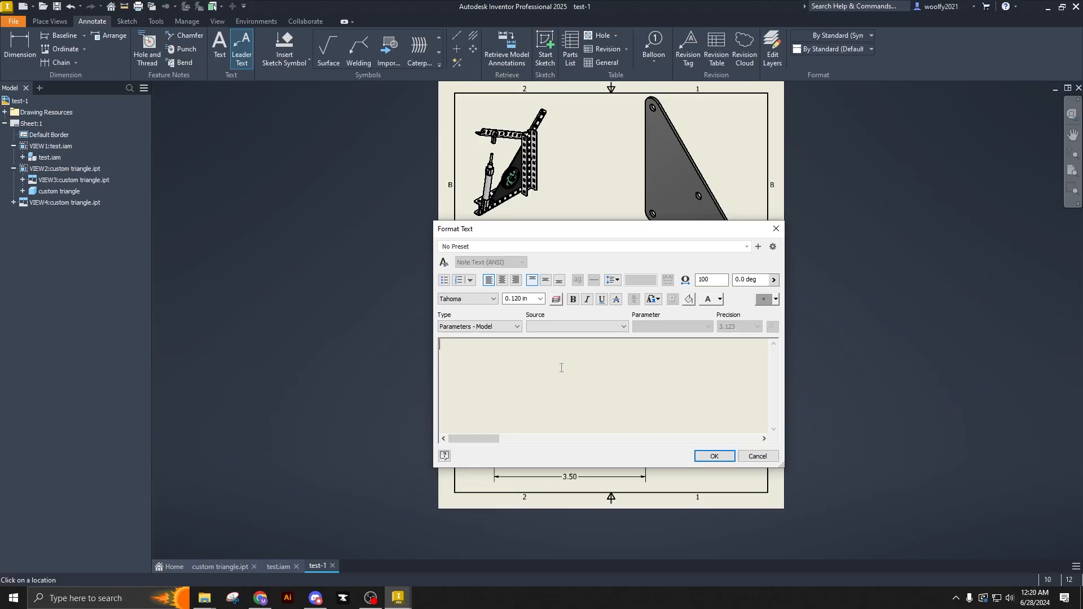
pyautogui.write('For 36t Gear')
pyautogui.click(714, 456)
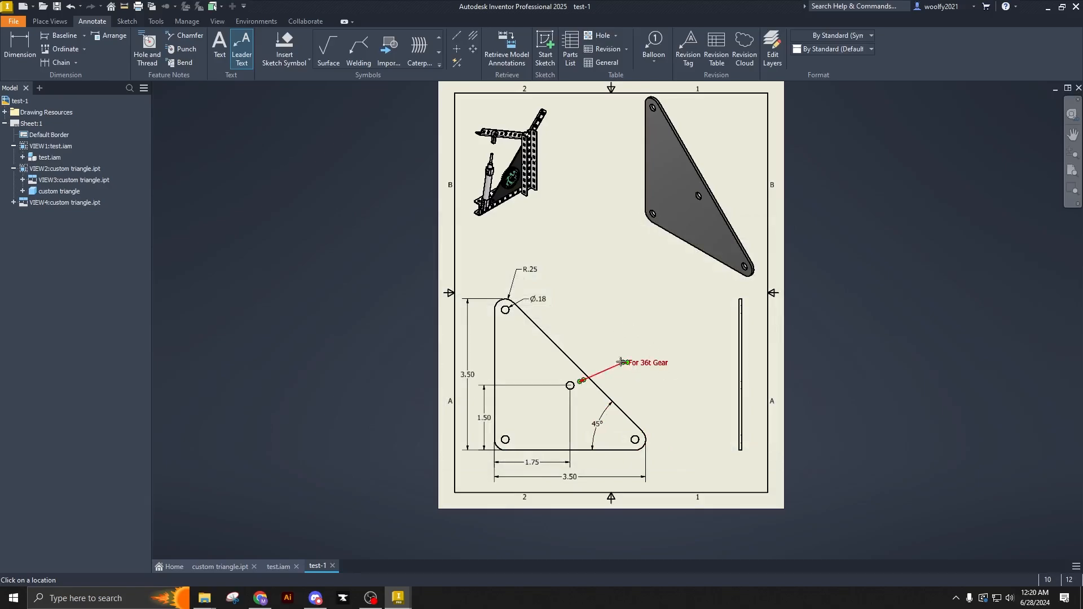
# - Add a text note in the middle of the sheet reading "Custom Triangle", with the author's first name and "- FOAB" on a second line
pyautogui.click(226, 50)
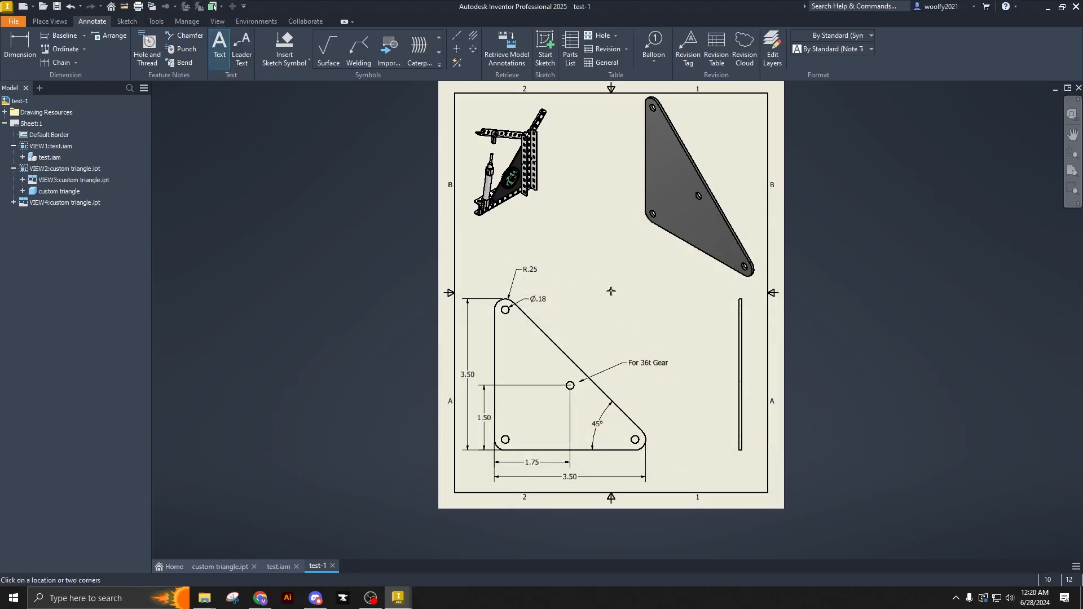
pyautogui.click(590, 269)
pyautogui.click(649, 307)
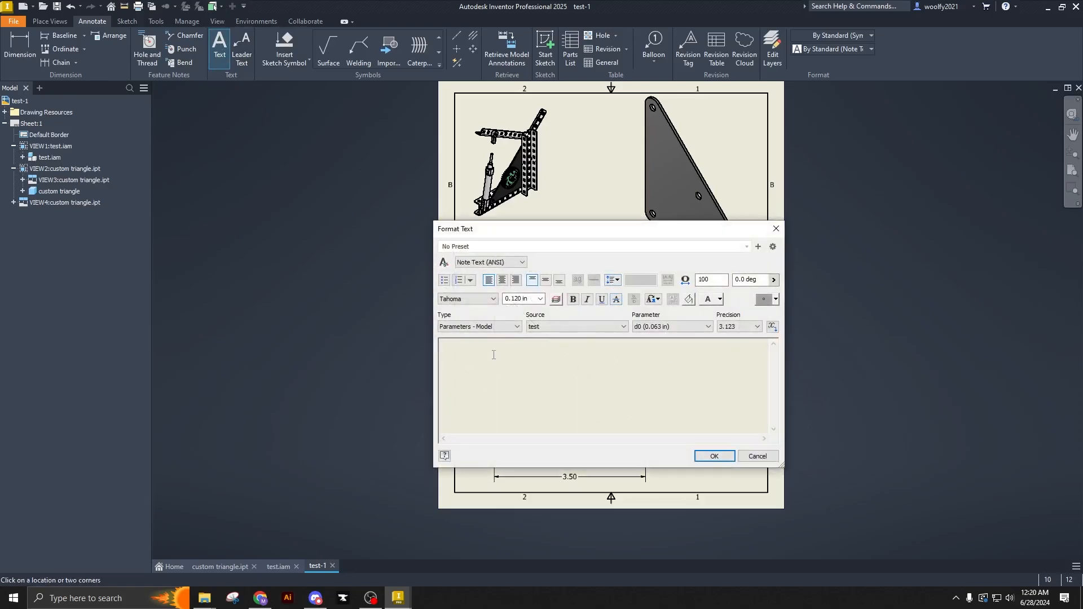
pyautogui.write('Custom')
pyautogui.write(' T')
pyautogui.write('riangle ')
pyautogui.write('Mica')
pyautogui.write('h - FOAB')
pyautogui.press('Return')
pyautogui.click(714, 456)
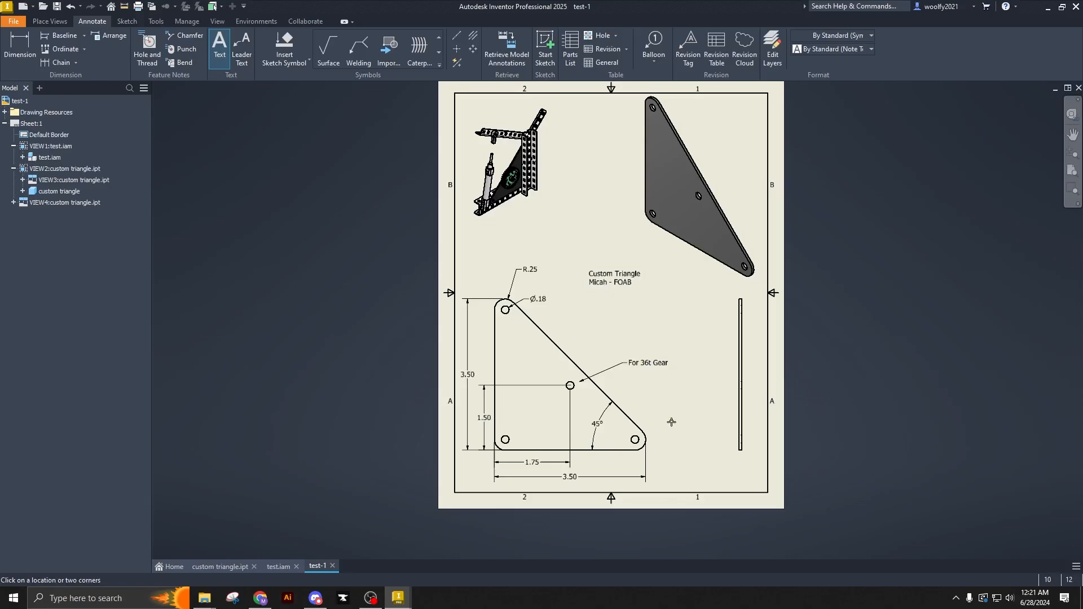
# - Add a text note reading "*1:1 Scale" between the plate's front and side views, above the gear note
pyautogui.click(678, 327)
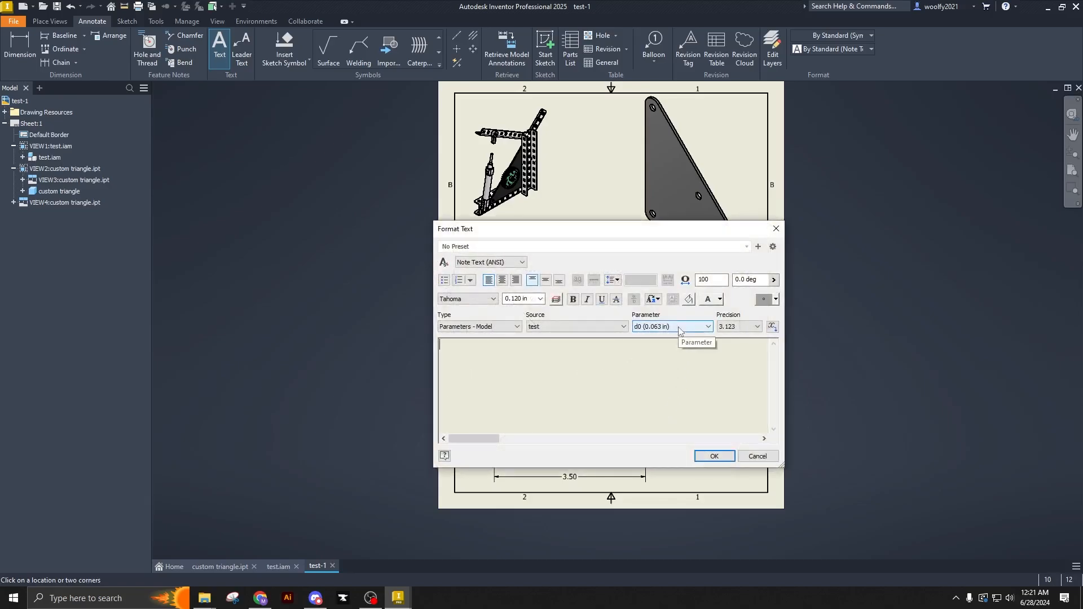
pyautogui.write('*1:1 Scale')
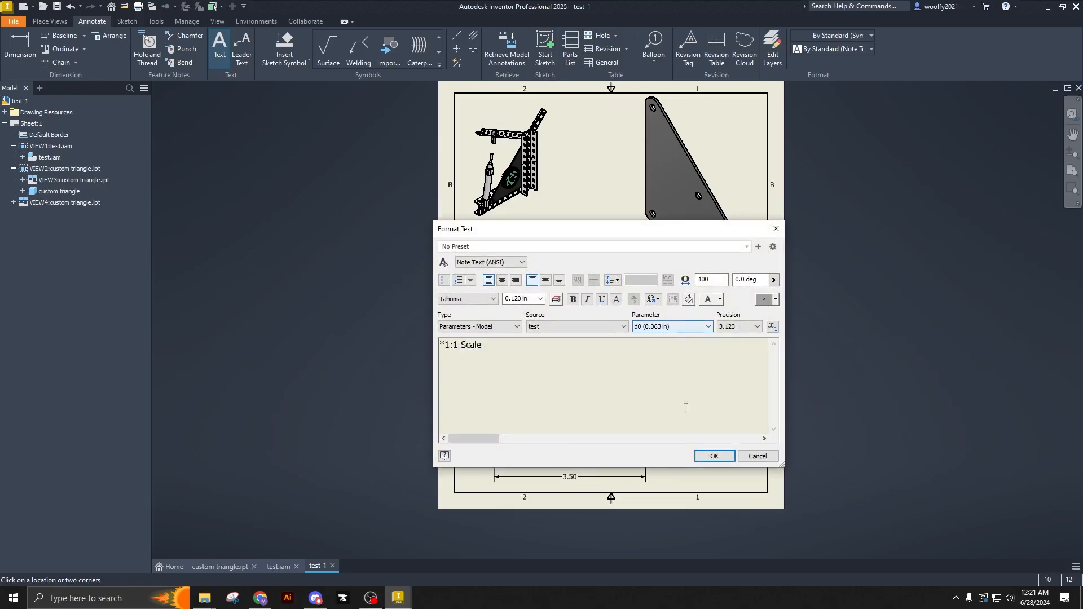
pyautogui.click(714, 455)
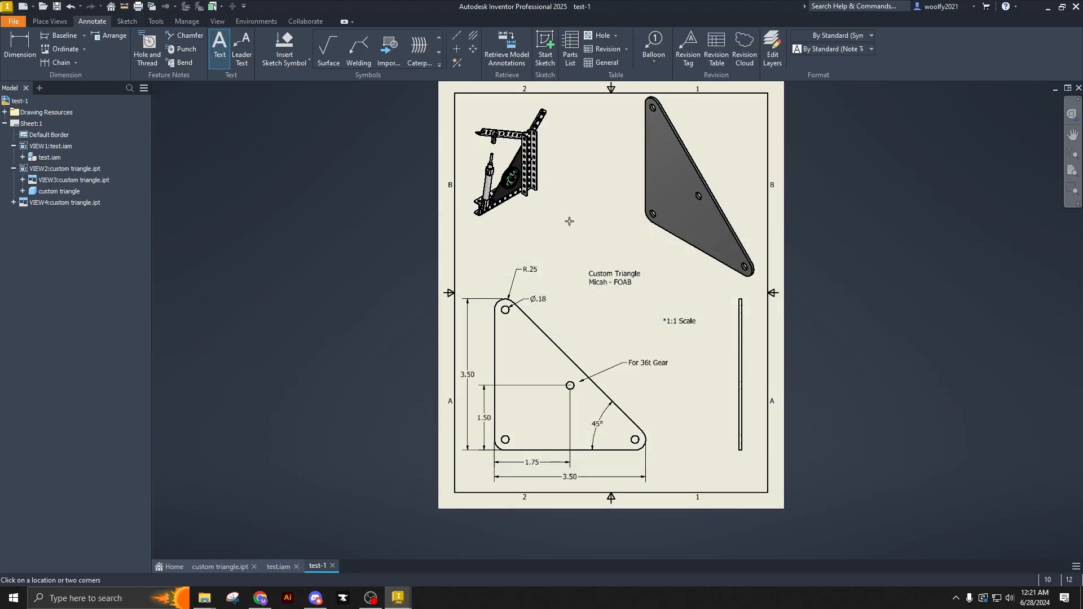
# - Add a text note reading "*1:3 Scale" beside the lower part of the assembly view and finish placing text
pyautogui.click(569, 220)
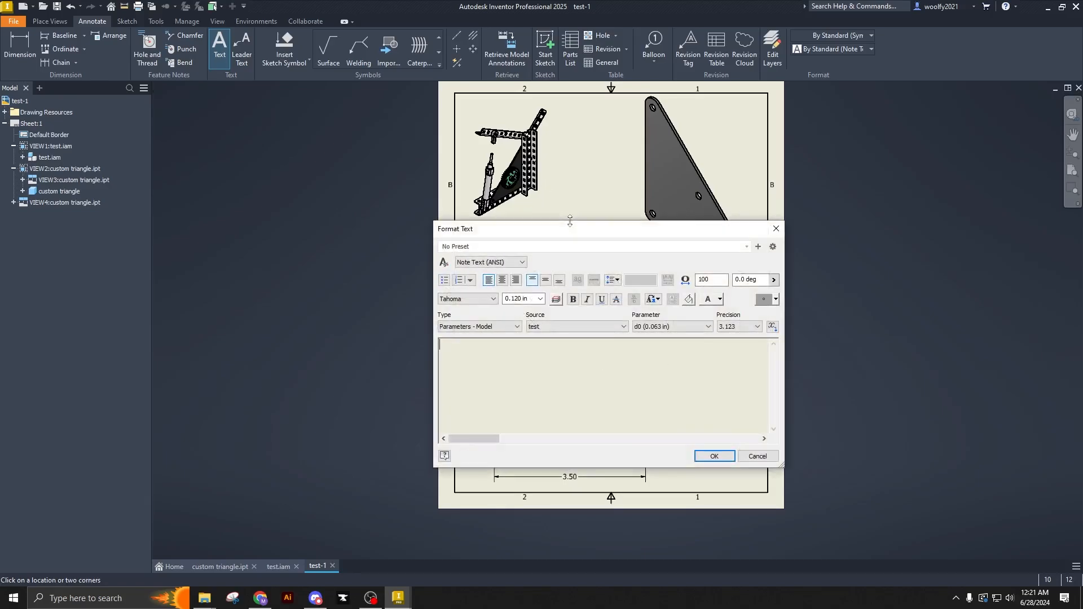
pyautogui.write('*1:3 Scale')
pyautogui.click(702, 456)
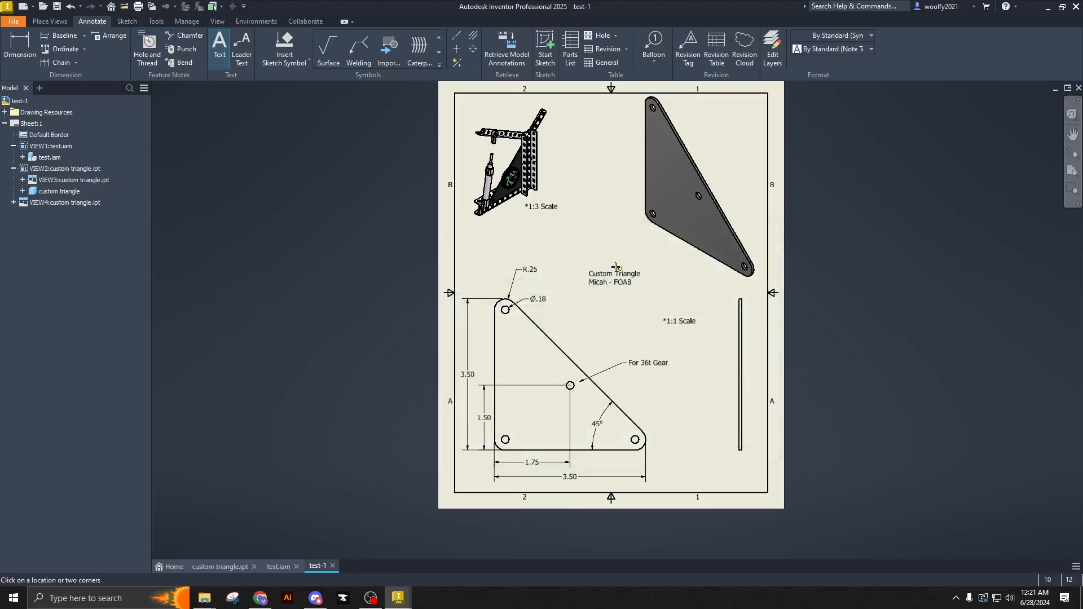
pyautogui.rightClick(208, 165)
pyautogui.click(280, 172)
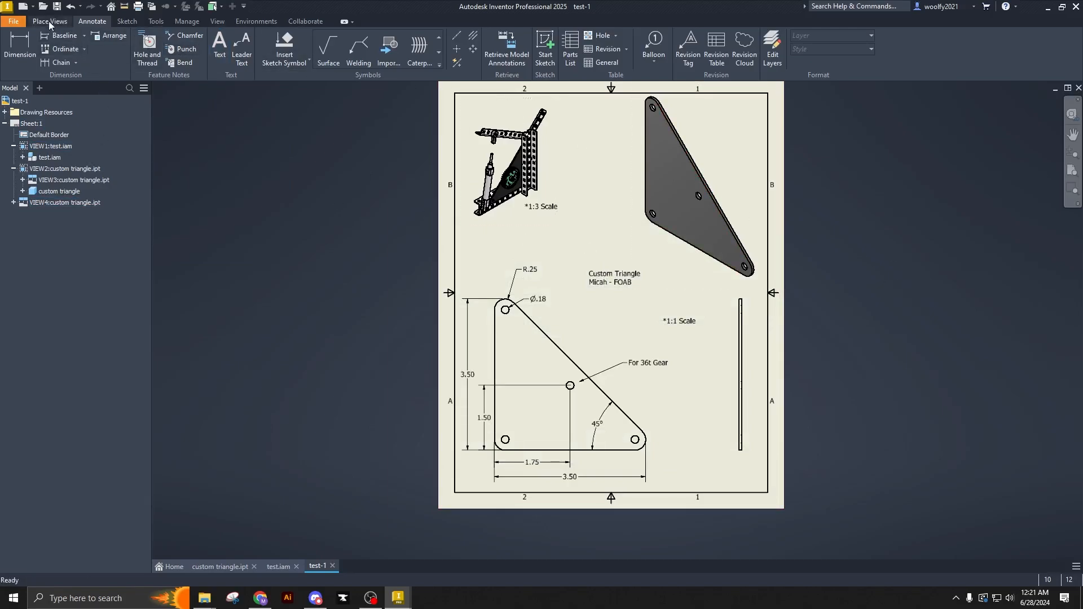
# - Save the drawing under the name "custom triangle drawing" as an Inventor DWG file in the robot 1 folder
pyautogui.click(13, 21)
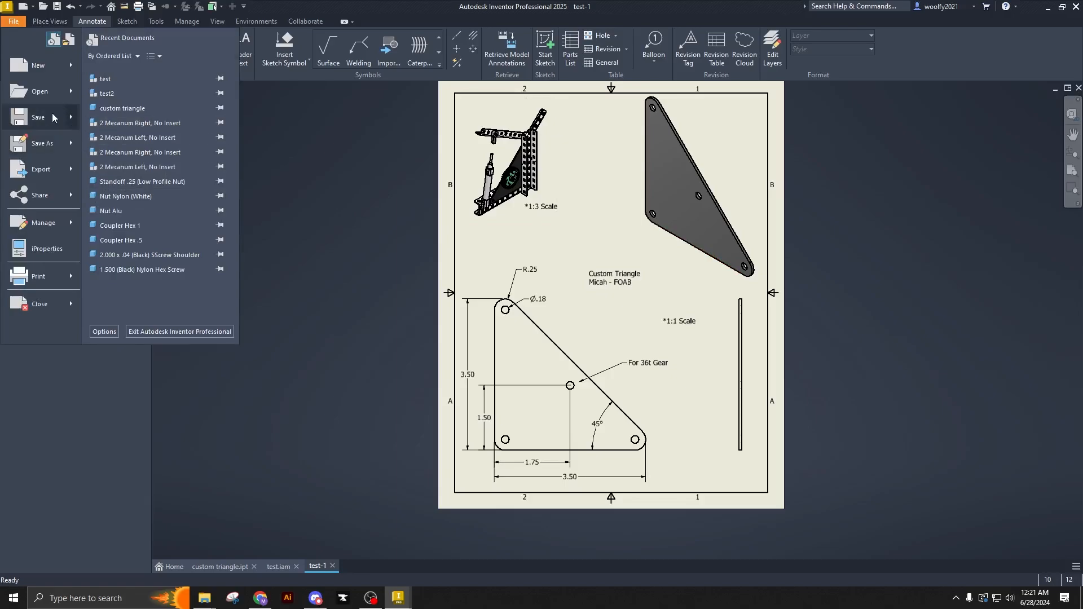
pyautogui.click(41, 143)
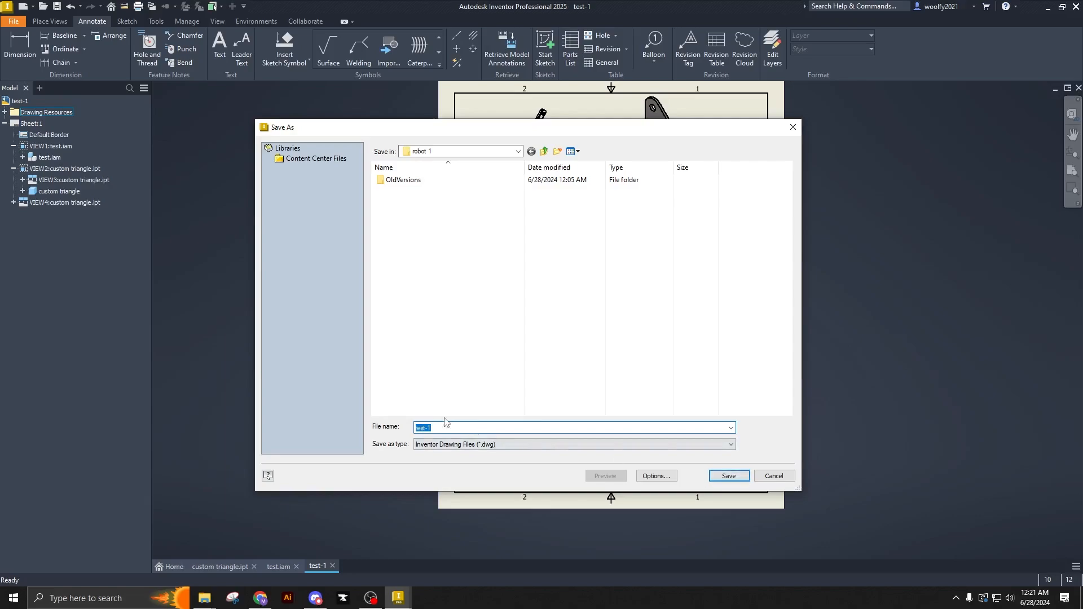
pyautogui.write('cusomt')
pyautogui.press('BackSpace')
pyautogui.press('BackSpace')
pyautogui.press('BackSpace')
pyautogui.write('tom triangle dra')
pyautogui.press('Return')
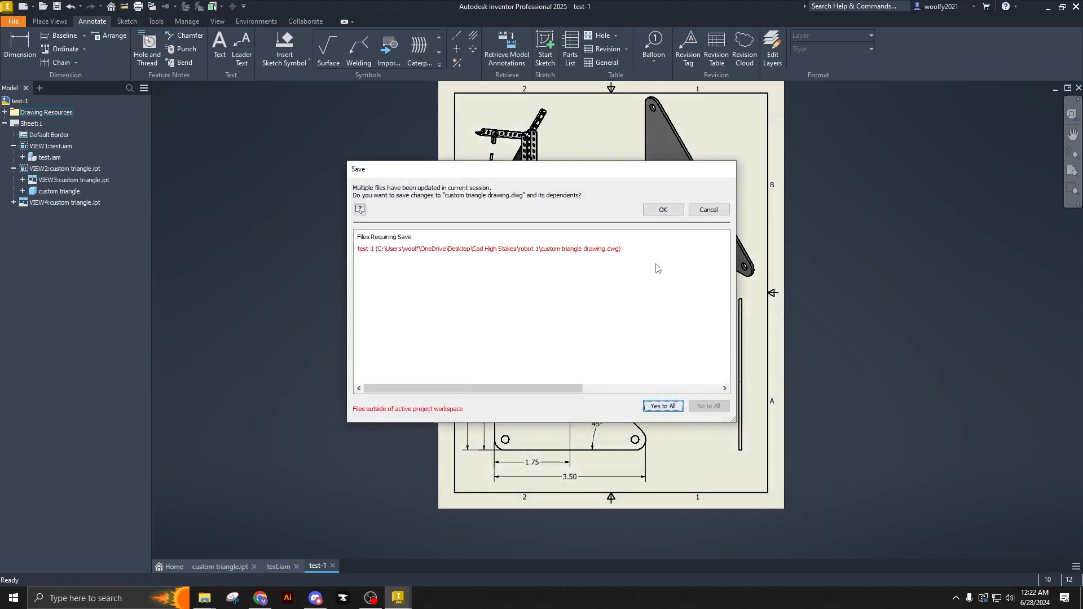
pyautogui.click(669, 209)
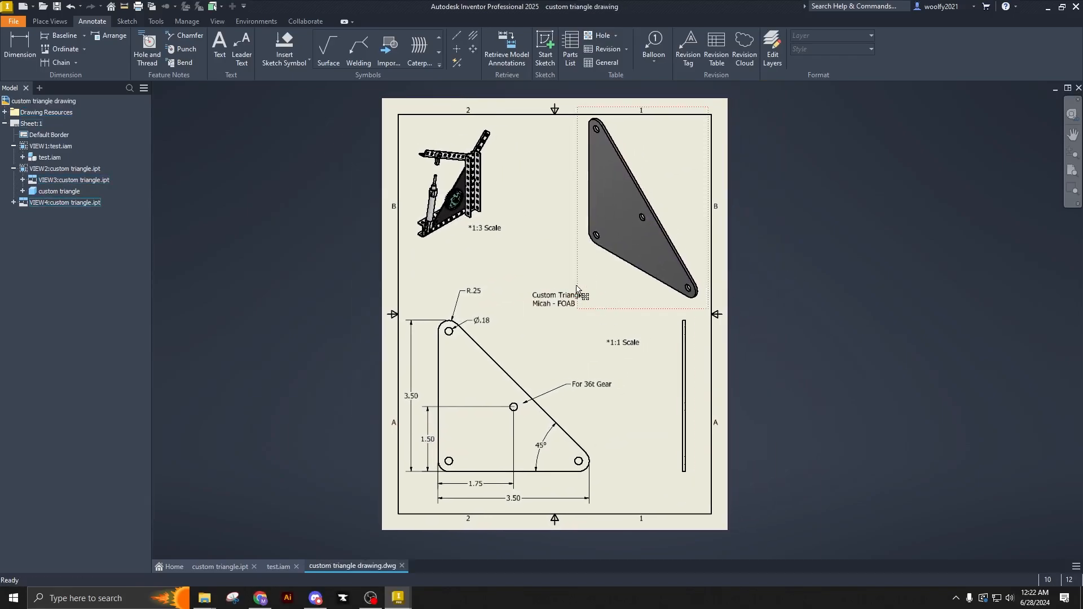
pyautogui.click(571, 305)
pyautogui.click(13, 21)
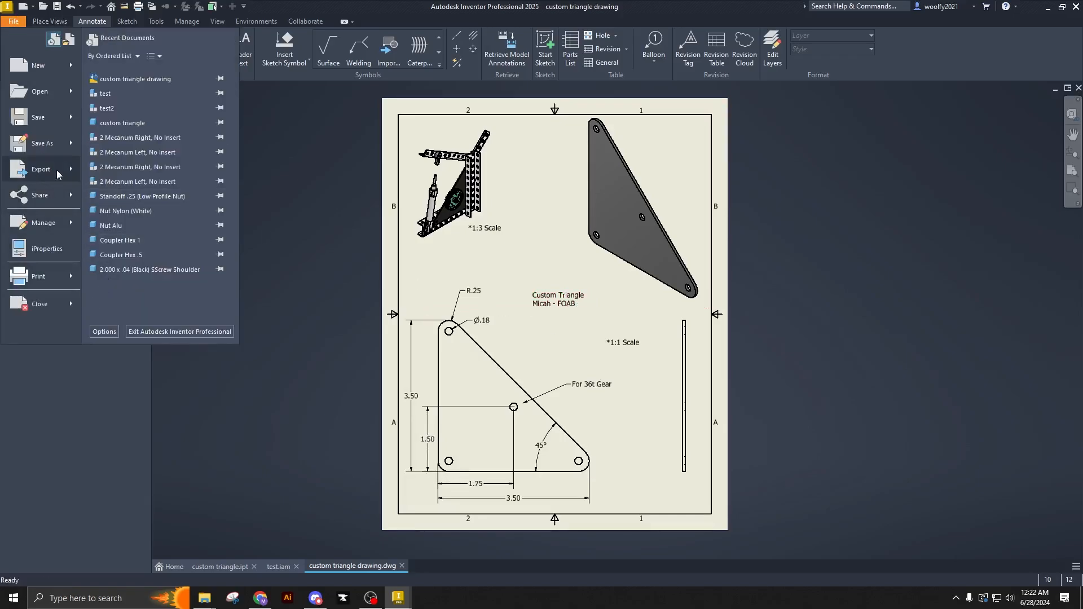
pyautogui.moveTo(57, 170)
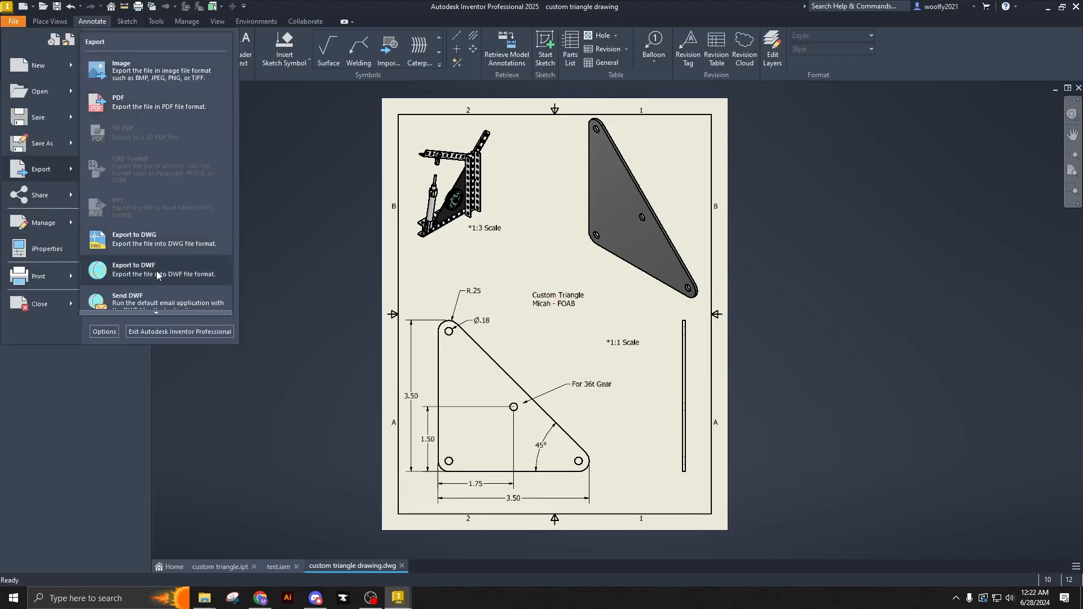
pyautogui.click(307, 158)
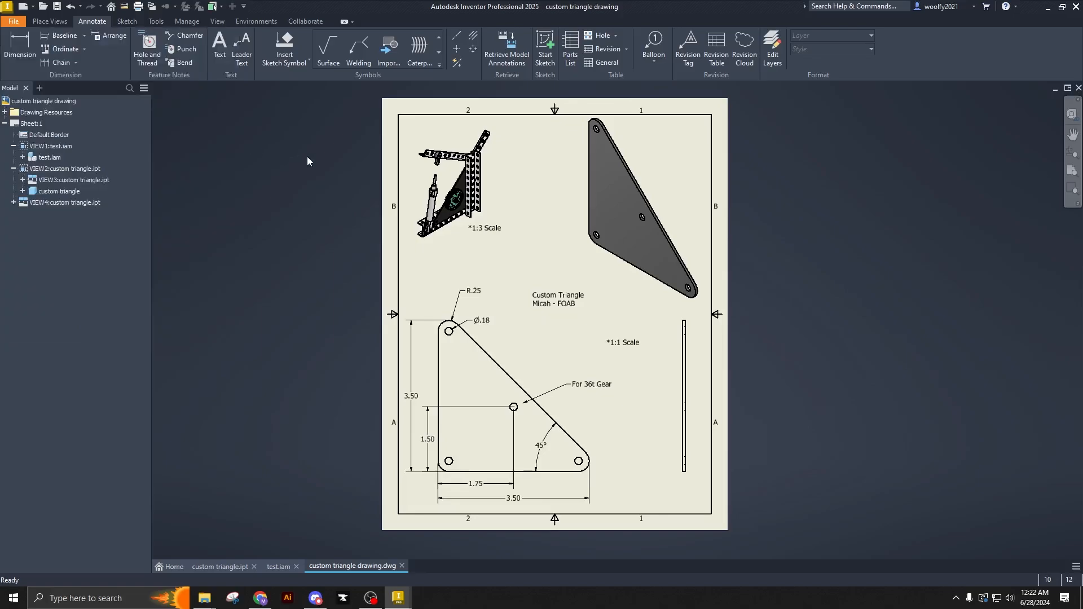